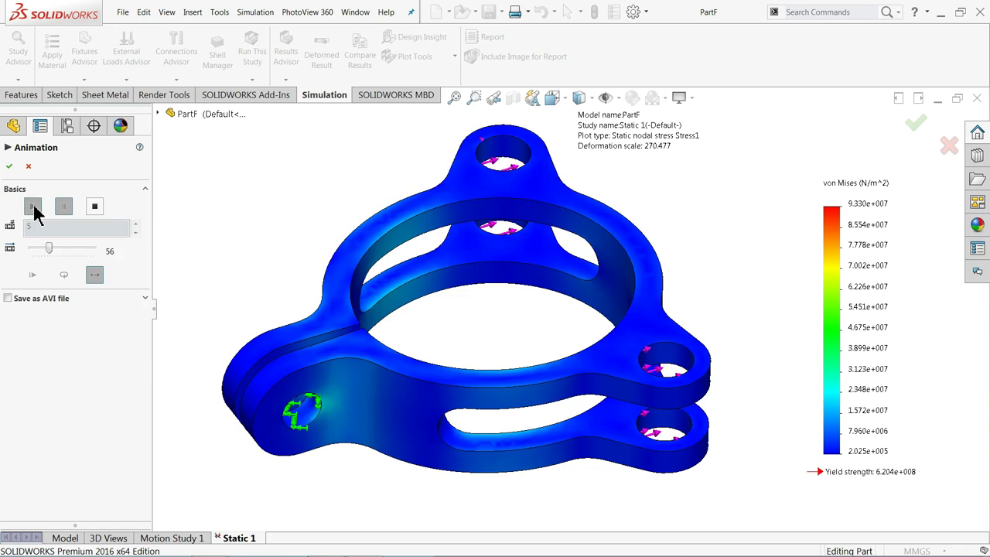
# Play the deformation animation of the von Mises stress plot and close the animation.
pyautogui.click(33, 206)
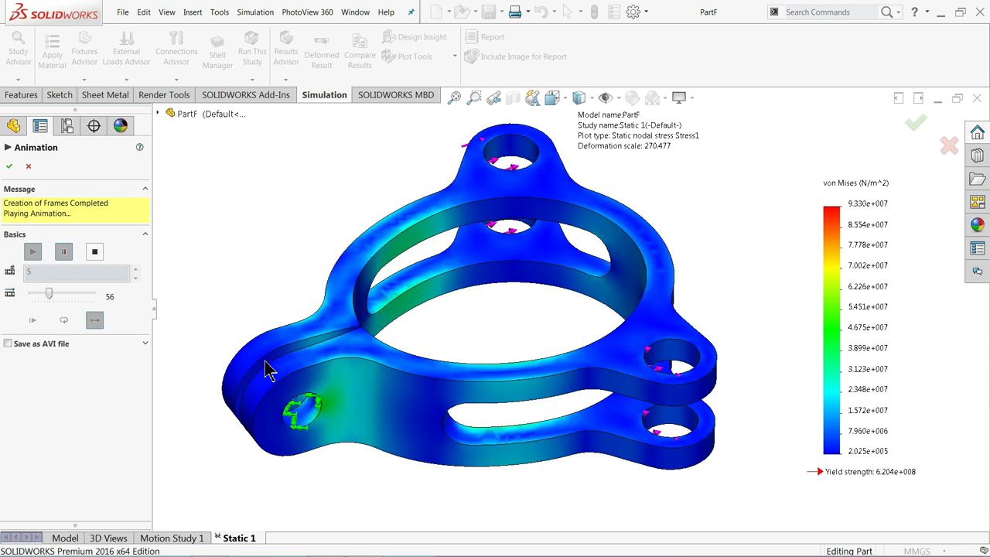
pyautogui.click(29, 166)
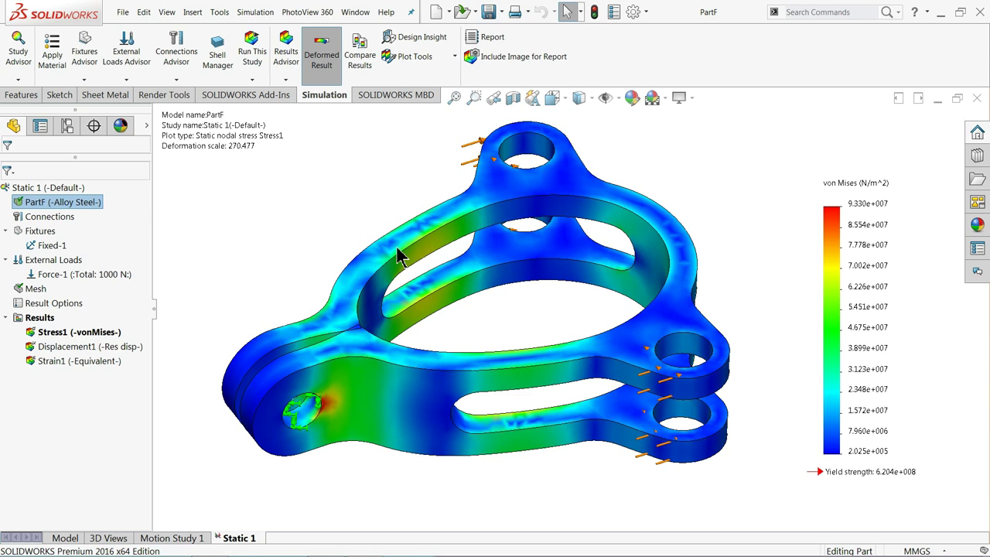
# Probe the stress plot at four locations: two on the upper ring, one near the lower slot and one near the end lug.
pyautogui.rightClick(80, 333)
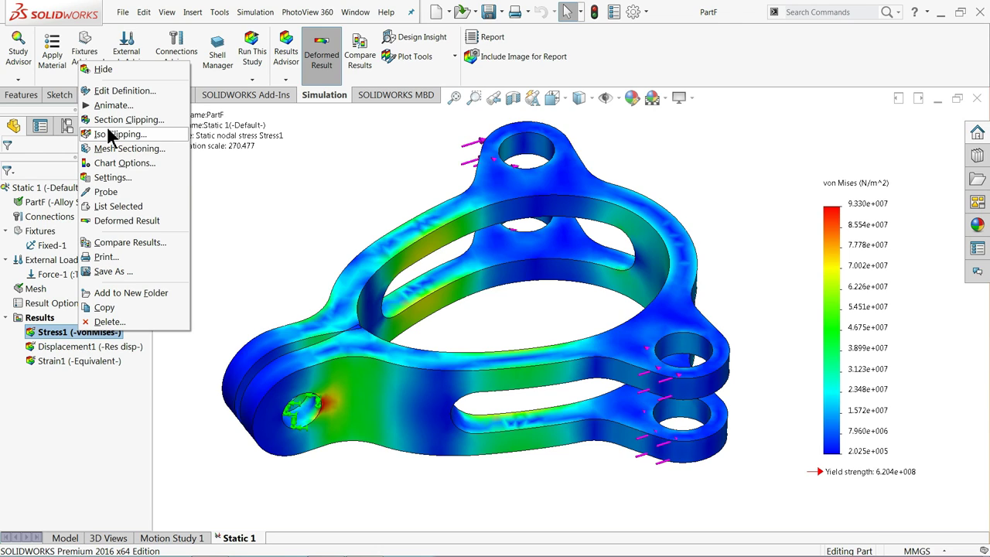
pyautogui.click(113, 197)
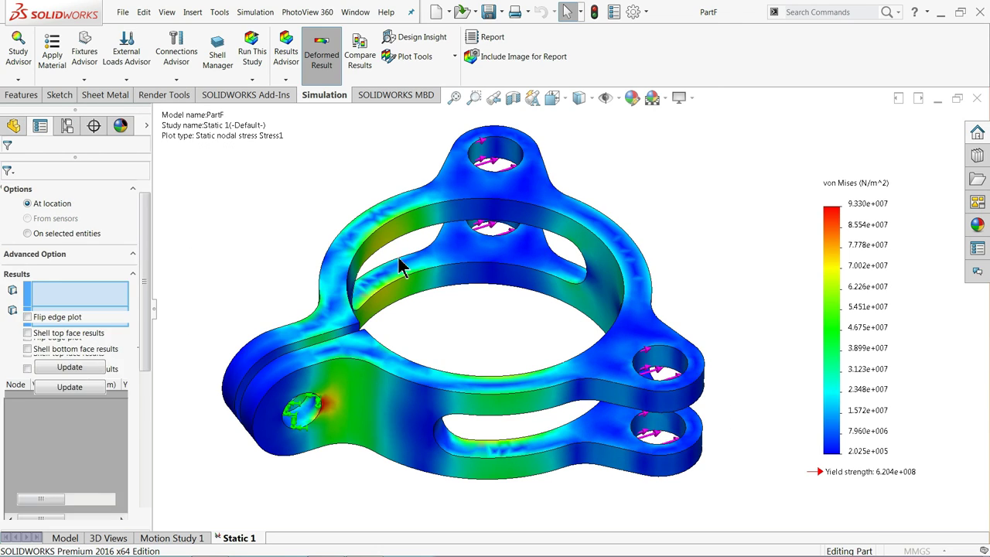
pyautogui.click(378, 219)
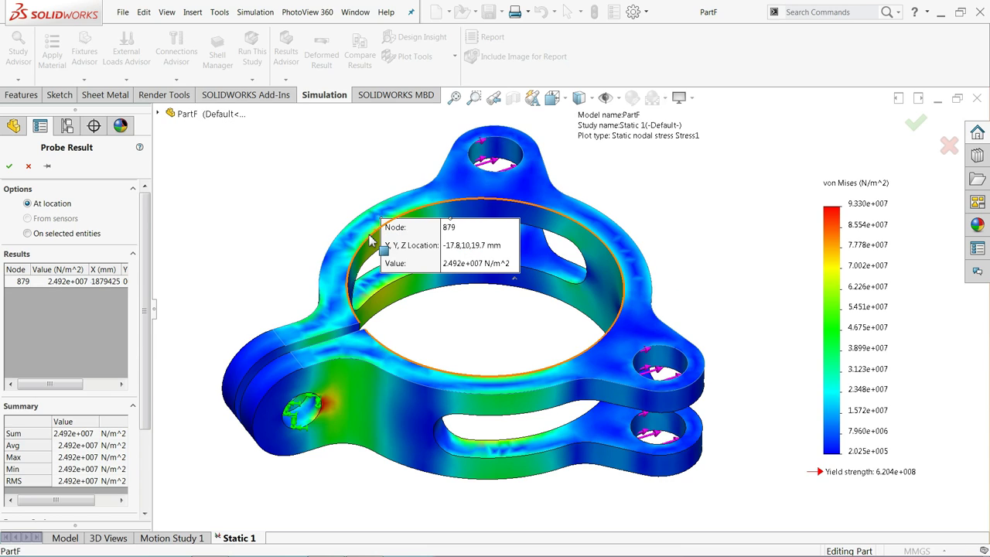
pyautogui.click(347, 265)
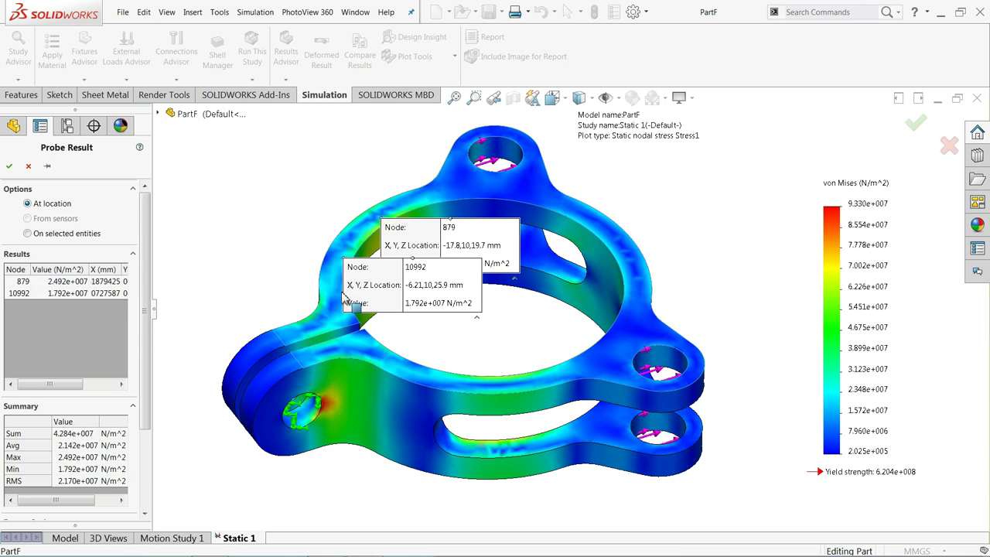
pyautogui.click(381, 356)
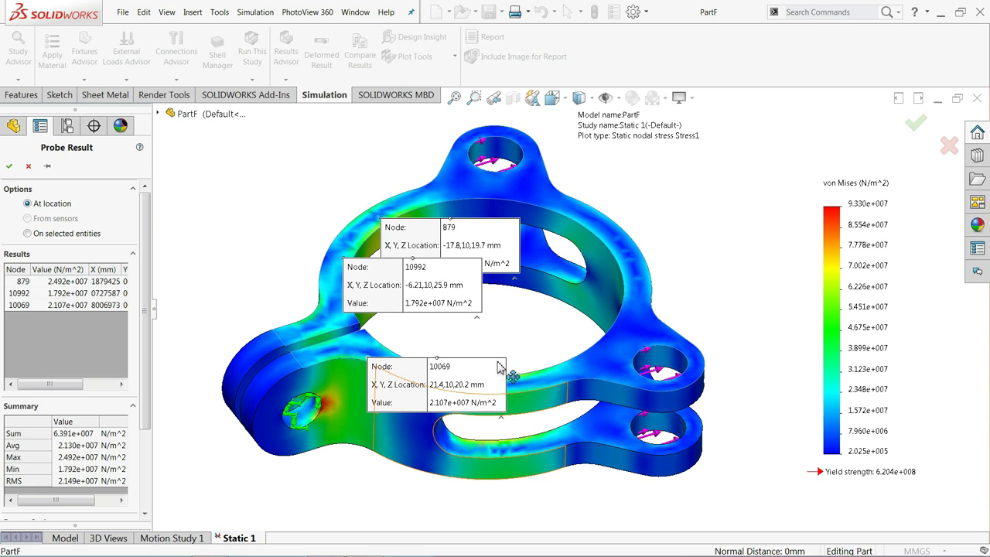
pyautogui.click(586, 370)
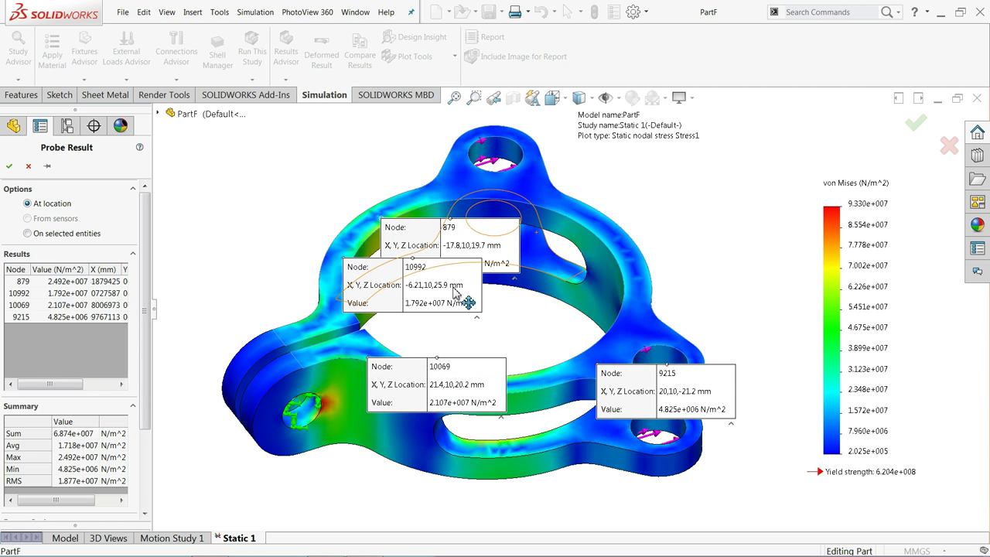
pyautogui.click(28, 167)
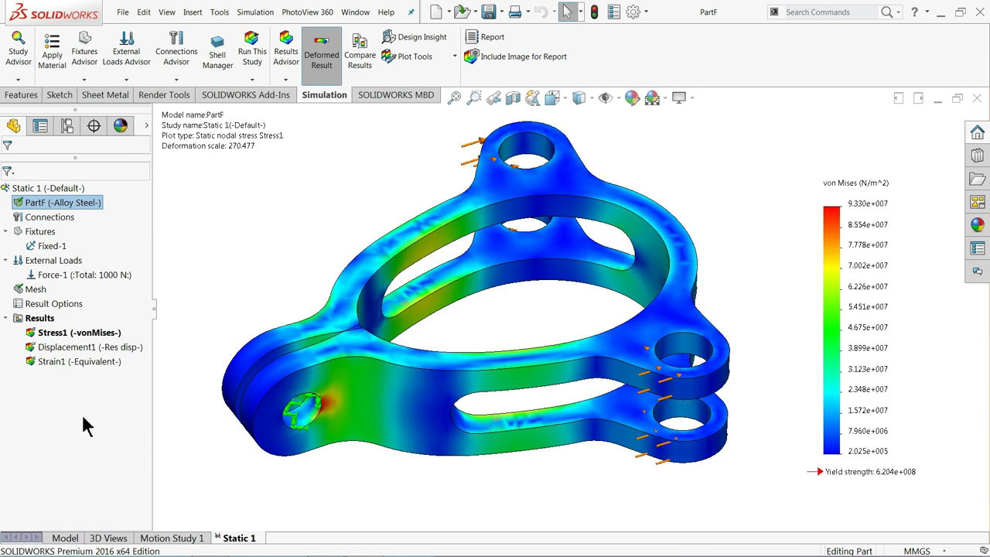
# Review the mesh details, checking mesh type, element size, total nodes and total elements.
pyautogui.rightClick(35, 291)
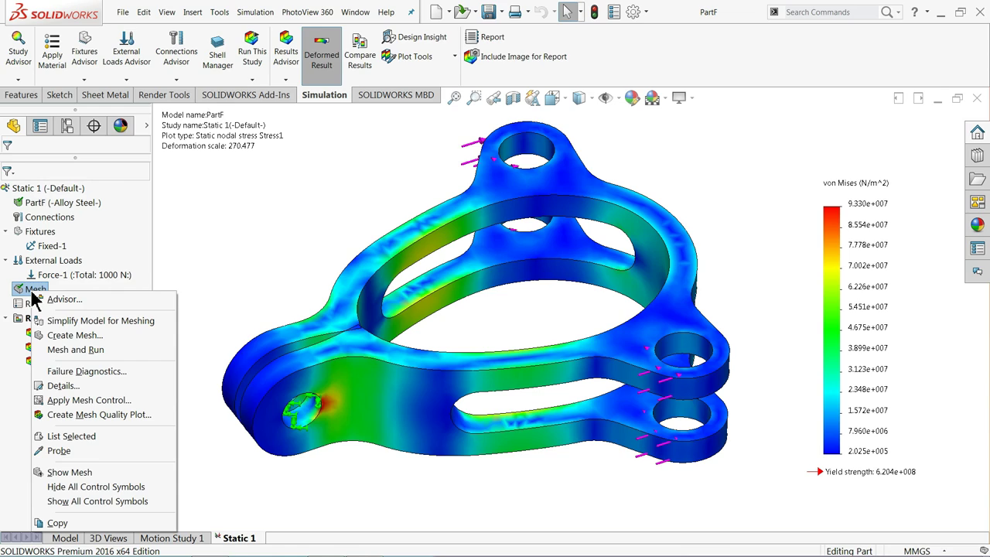
pyautogui.click(67, 386)
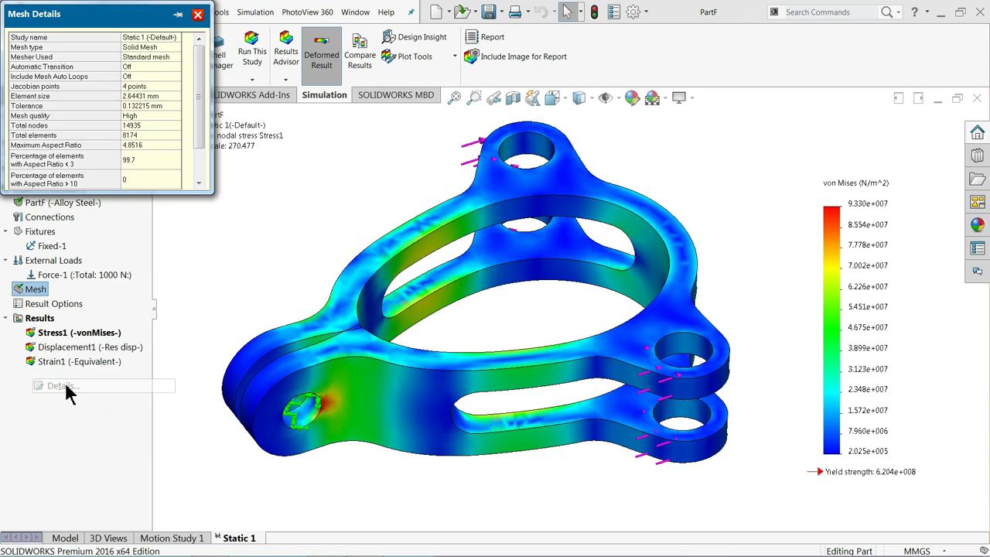
pyautogui.moveTo(214, 196); pyautogui.dragTo(273, 249)
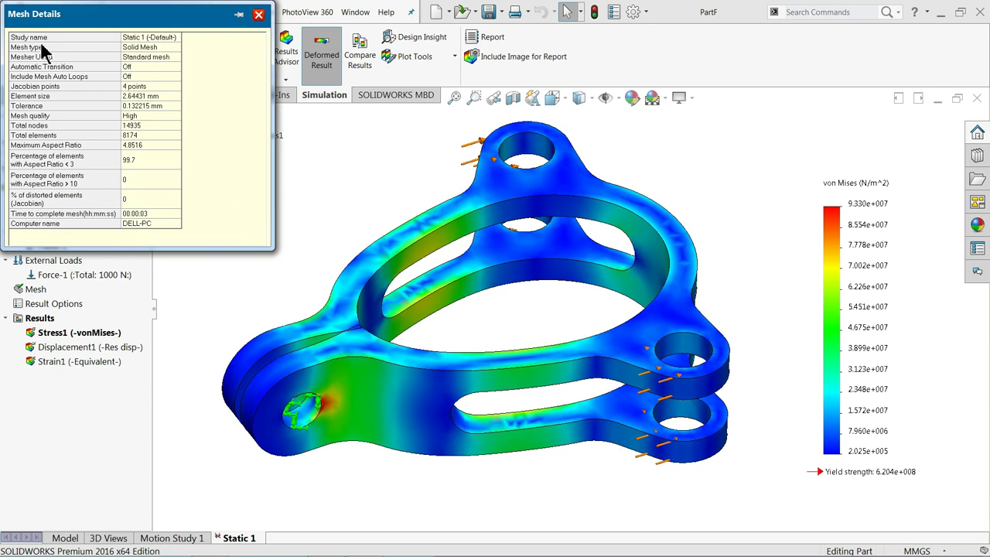
pyautogui.click(141, 48)
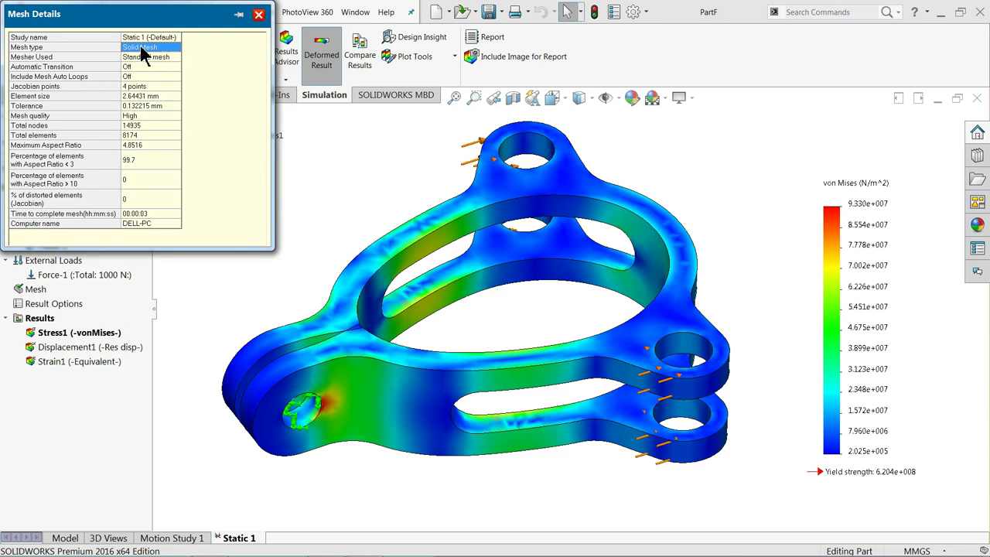
pyautogui.click(137, 94)
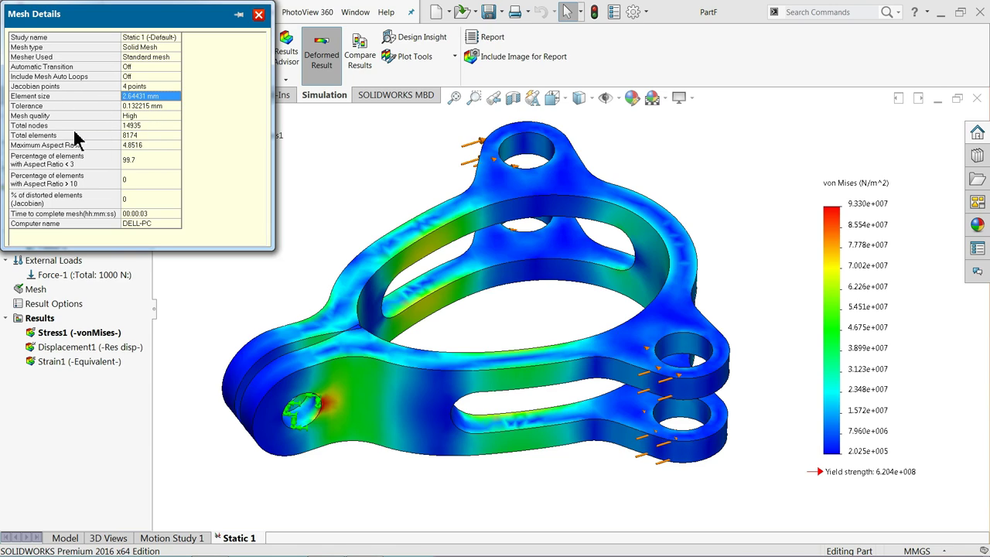
pyautogui.click(45, 126)
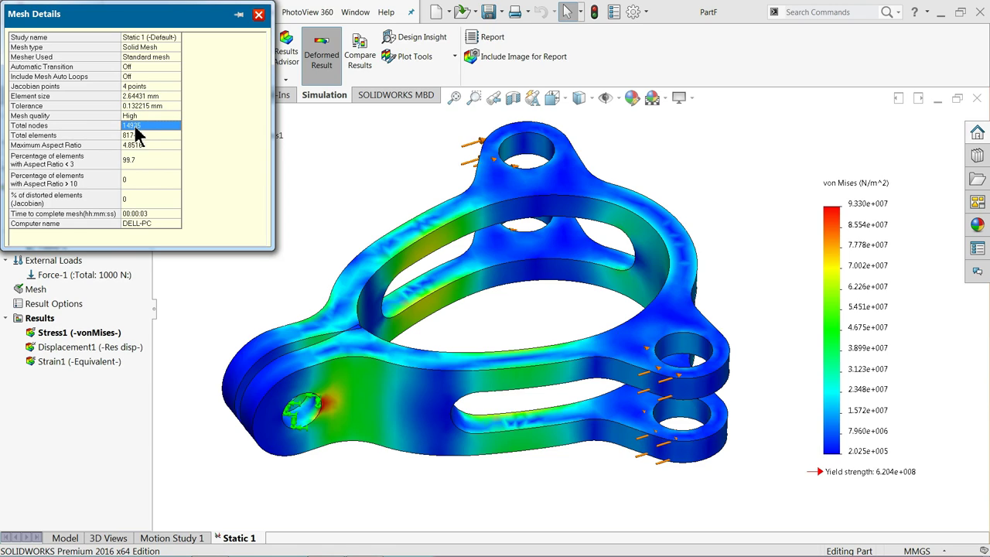
pyautogui.click(50, 137)
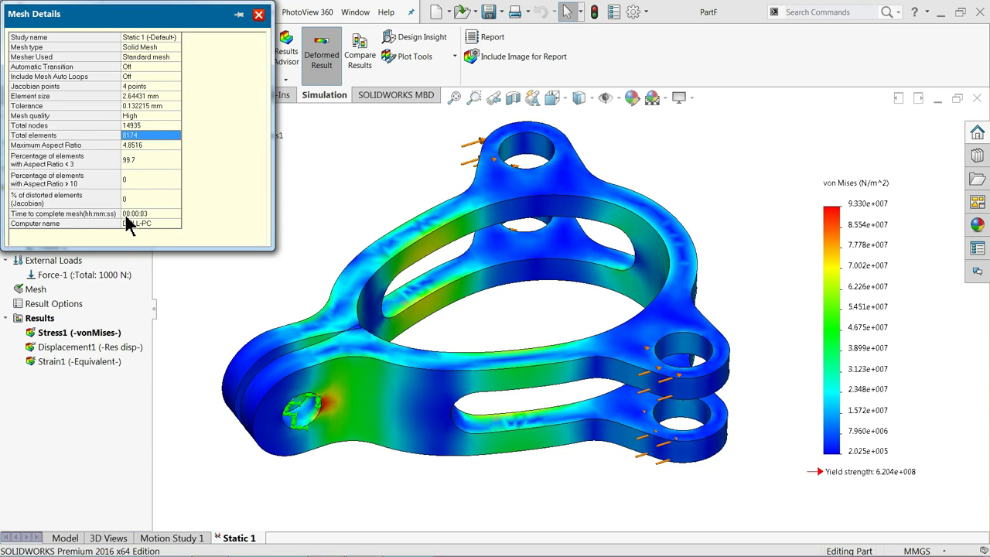
pyautogui.click(260, 15)
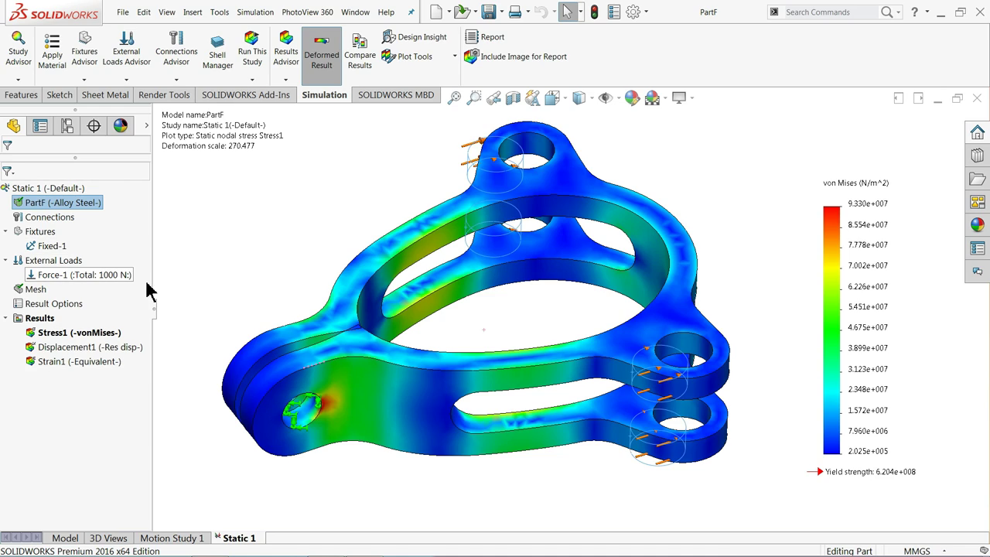
# Create a Factor of Safety plot for all bodies with the Automatic criterion and factor of safety distribution.
pyautogui.click(286, 81)
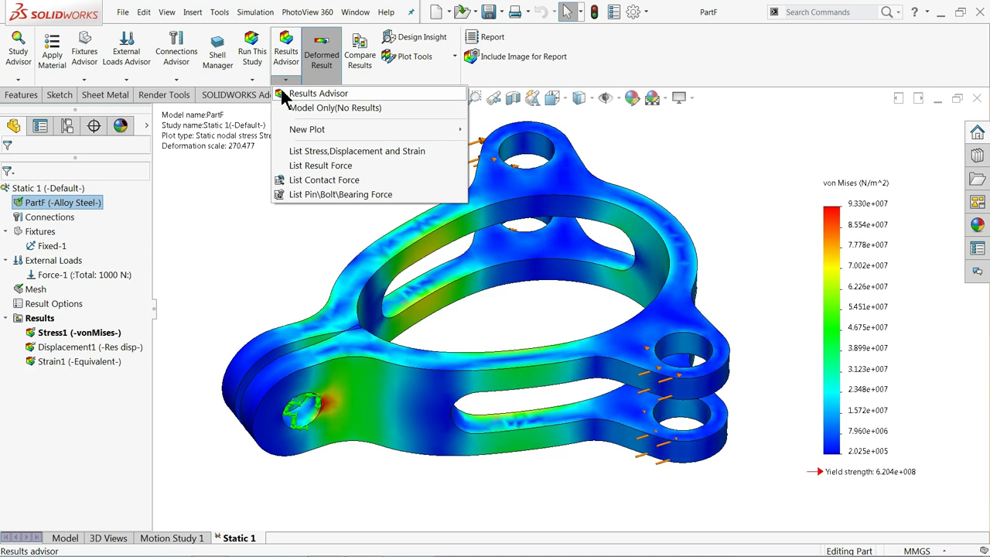
pyautogui.moveTo(305, 135)
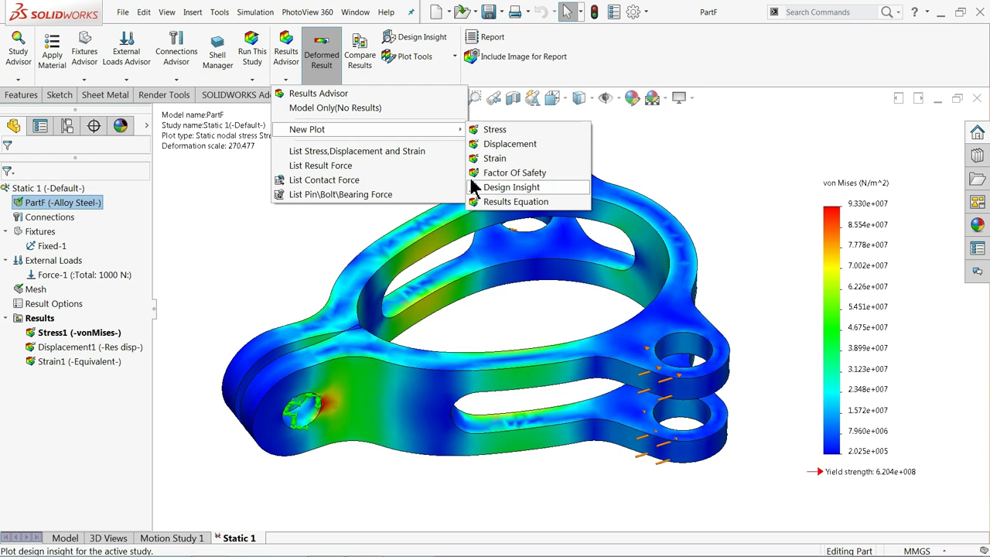
pyautogui.click(495, 173)
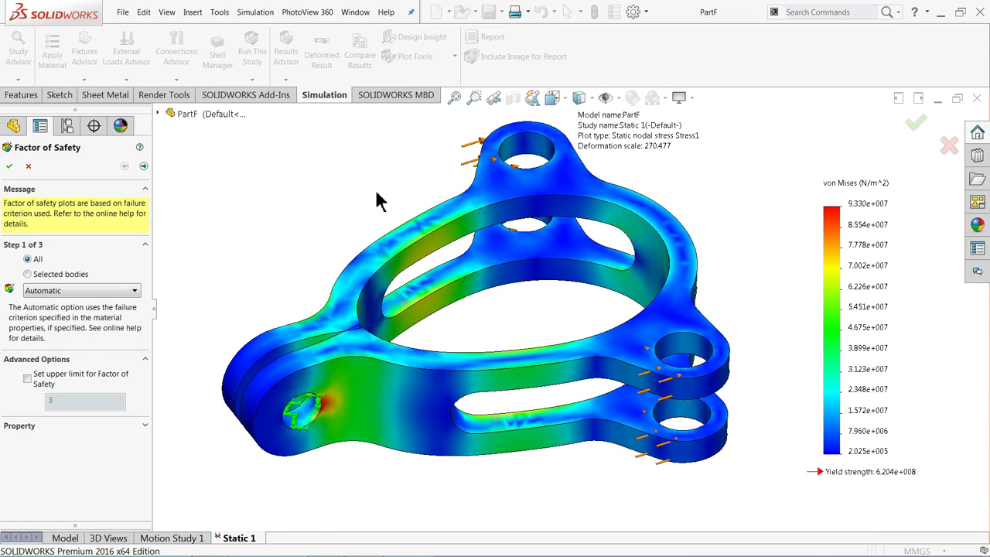
pyautogui.click(147, 167)
pyautogui.click(147, 167)
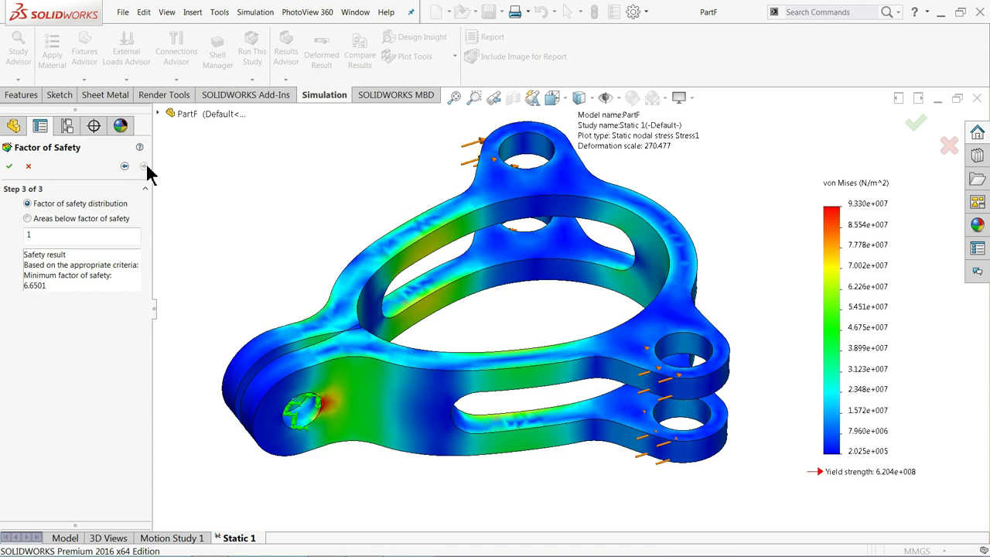
pyautogui.click(9, 167)
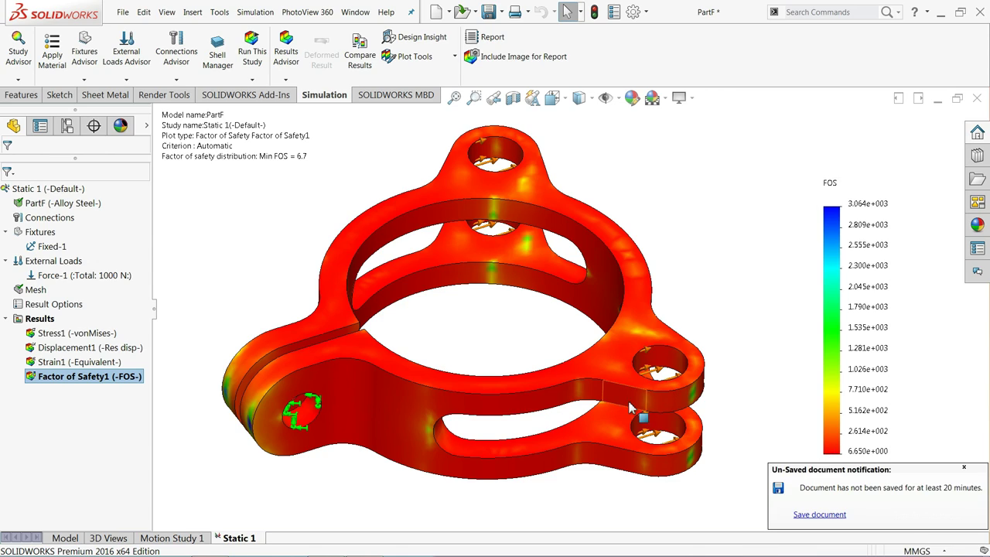
pyautogui.click(964, 469)
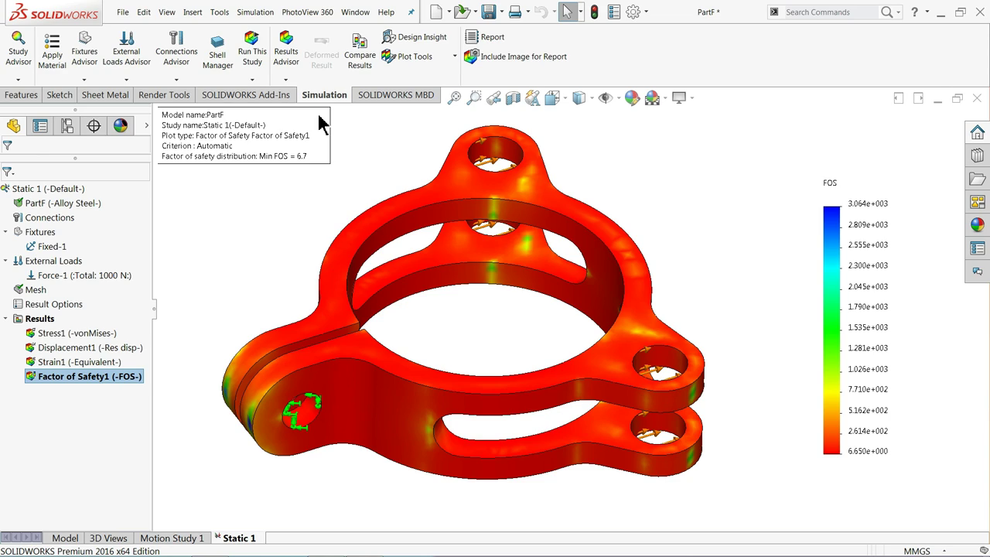
# Show the von Mises stress plot in place of the factor of safety plot.
pyautogui.click(455, 58)
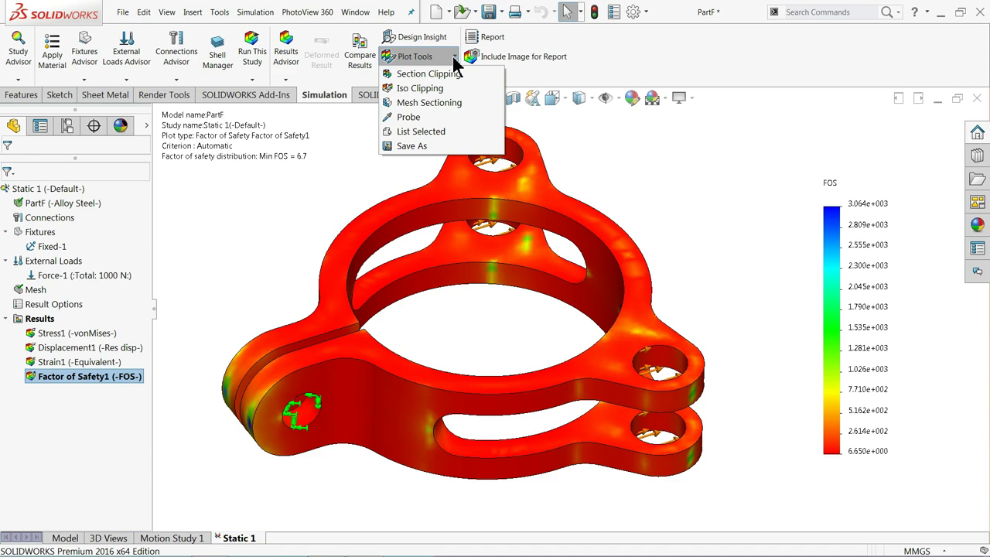
pyautogui.rightClick(91, 334)
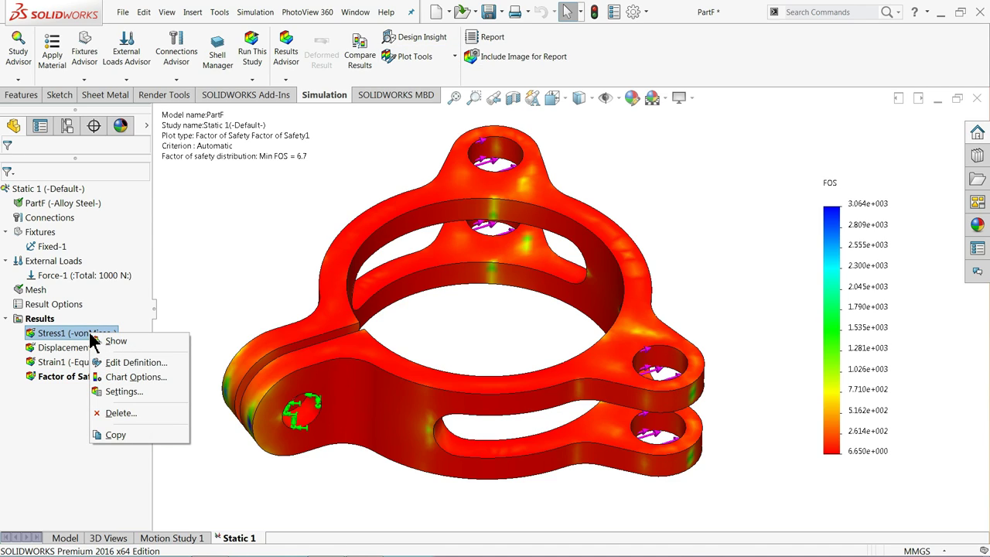
pyautogui.click(120, 341)
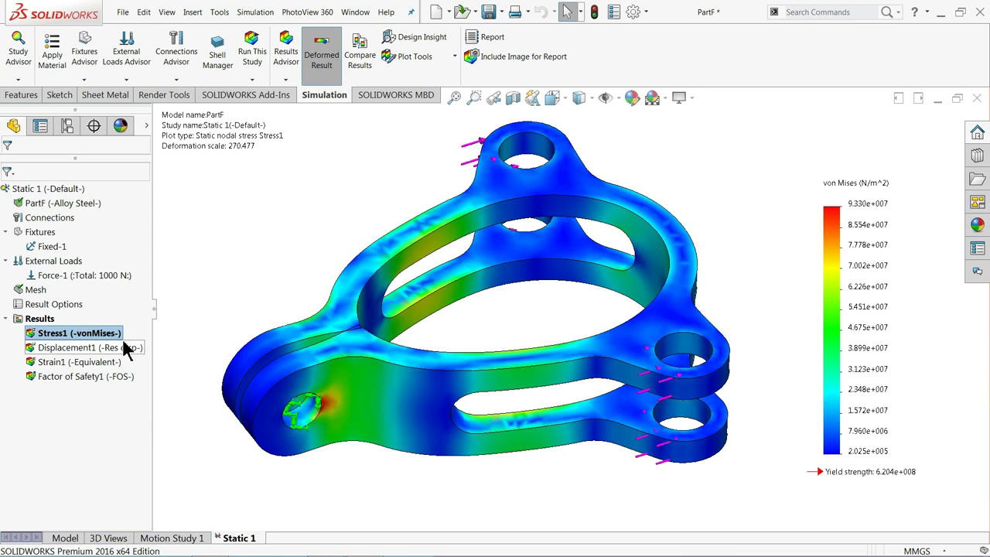
# Start a planar section clipping of the stress plot on the Front Plane and offset it about 6.45 mm.
pyautogui.click(458, 59)
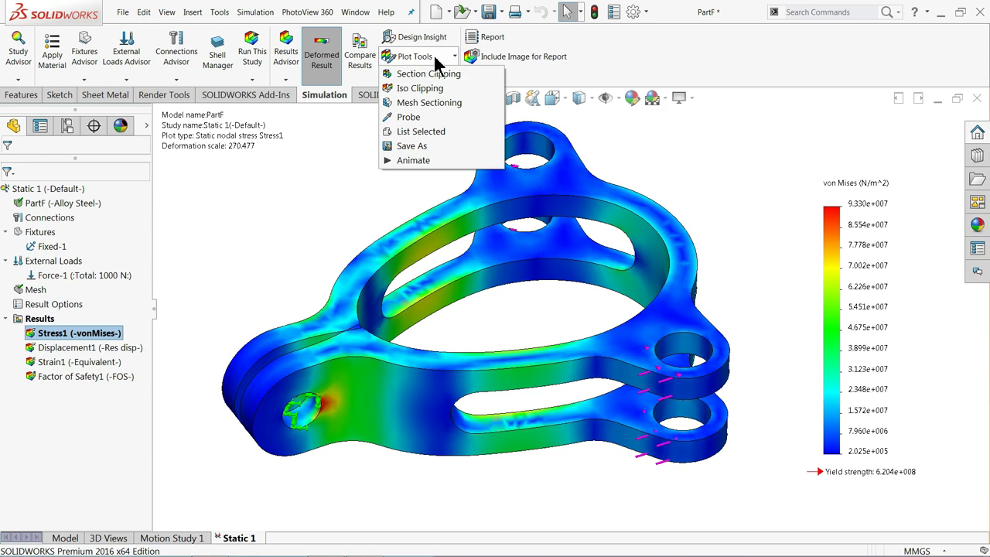
pyautogui.click(437, 75)
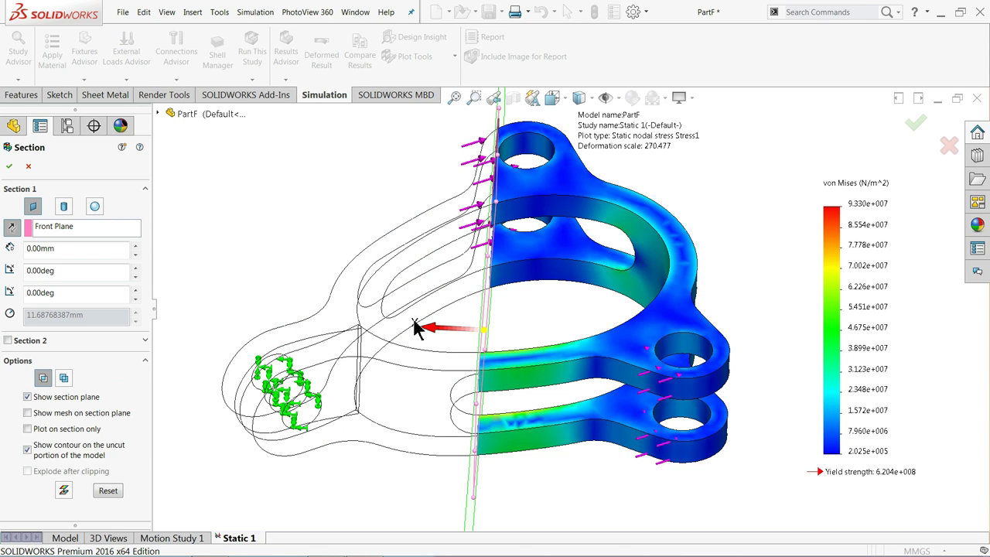
pyautogui.moveTo(347, 206); pyautogui.dragTo(353, 199, button='middle')
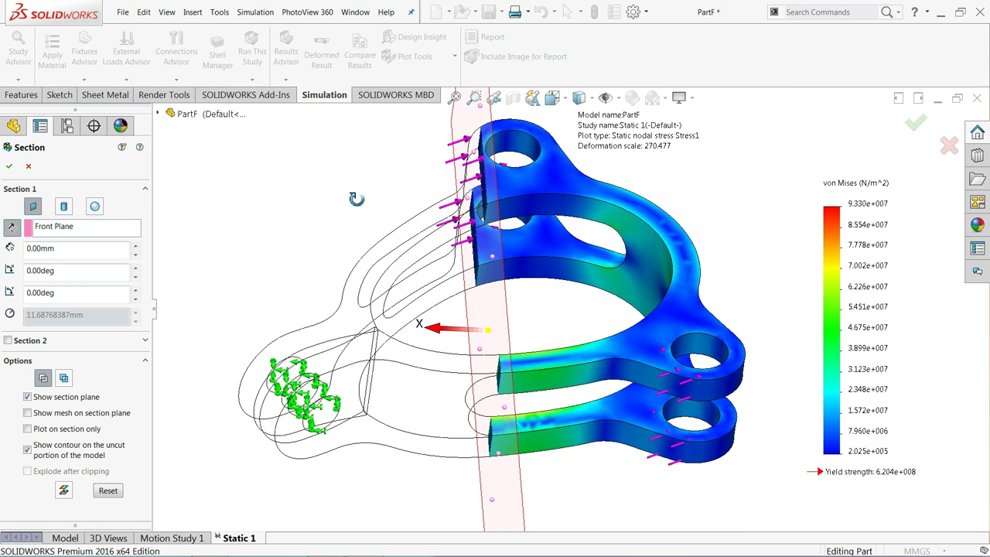
pyautogui.moveTo(434, 331); pyautogui.dragTo(356, 338)
pyautogui.moveTo(338, 305); pyautogui.dragTo(358, 296, button='middle')
pyautogui.scroll(-3, 440, 324)
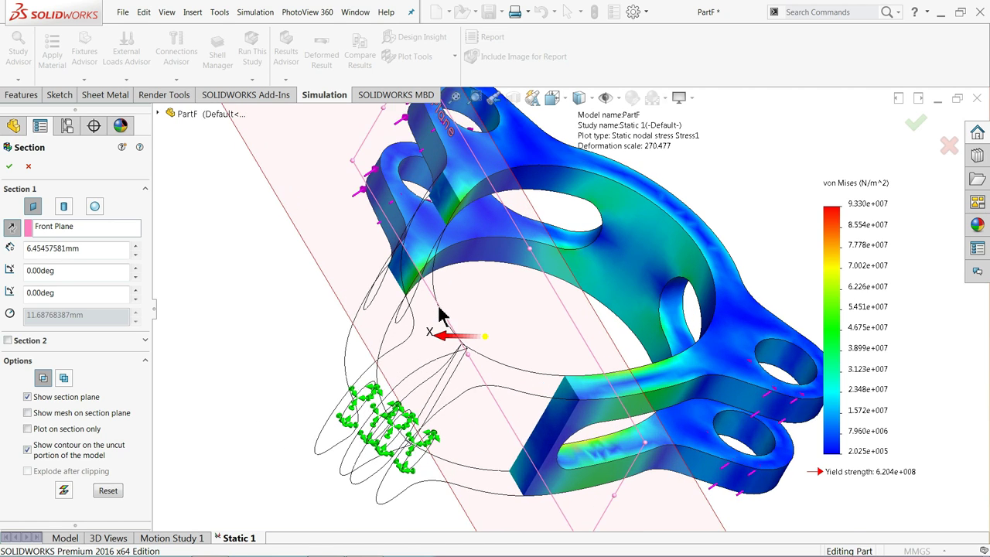
pyautogui.scroll(-2, 457, 186)
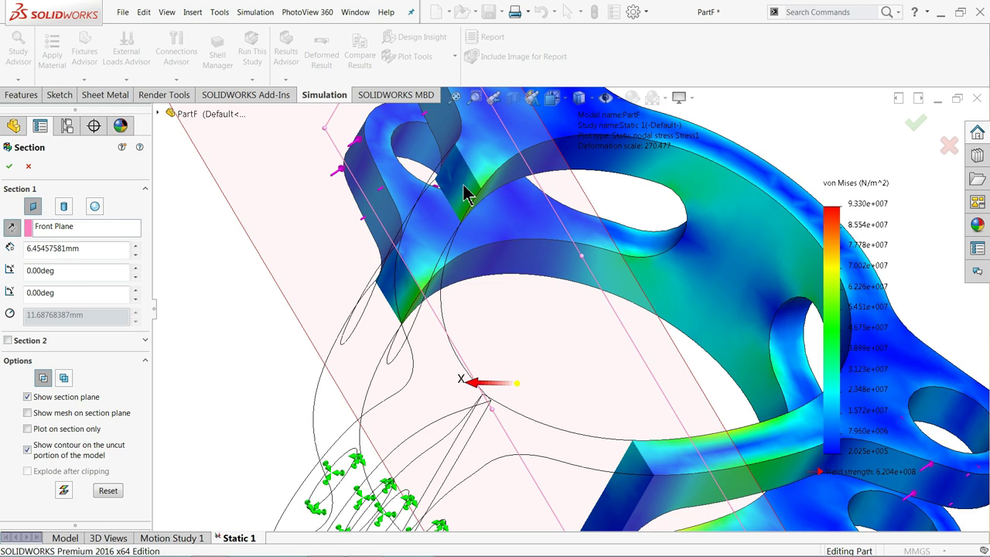
# Move the planar section farther toward the fixed lug, to an offset of about 20.49 mm.
pyautogui.moveTo(471, 382); pyautogui.dragTo(358, 445)
pyautogui.scroll(3, 440, 354)
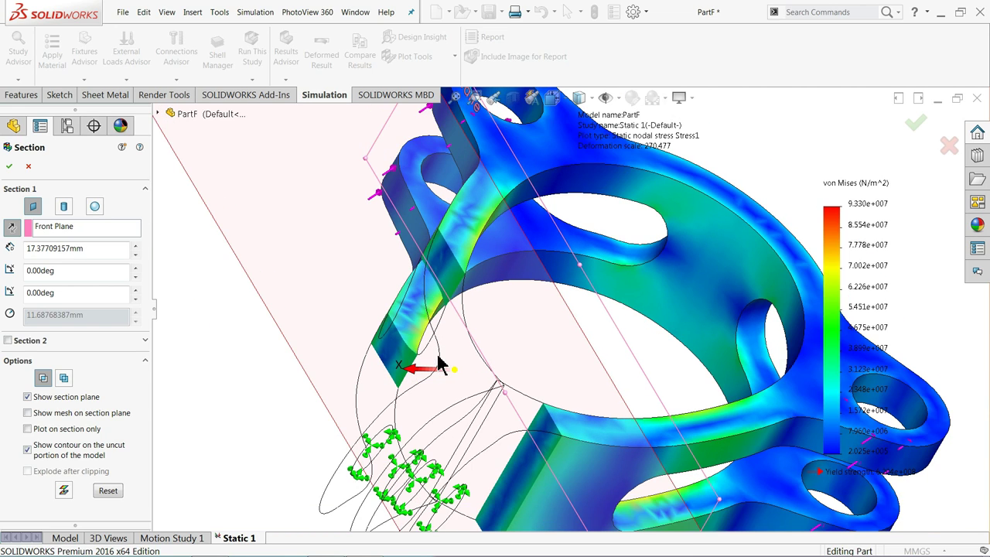
pyautogui.scroll(-2, 464, 387)
pyautogui.moveTo(467, 352); pyautogui.dragTo(424, 356)
pyautogui.moveTo(343, 342); pyautogui.dragTo(274, 340, button='middle')
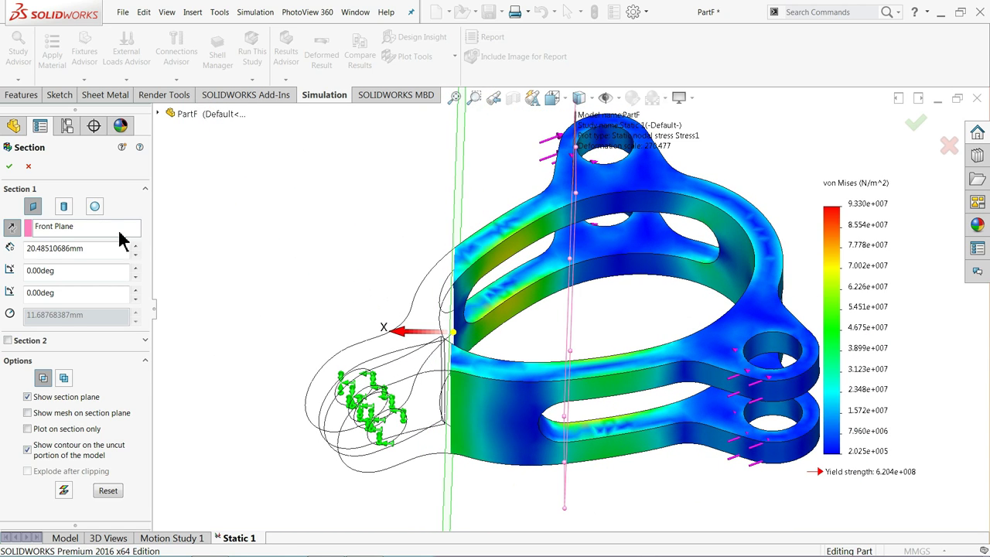
# Switch the section to a cylindrical cut and move its offset to about 26.32 mm.
pyautogui.click(65, 208)
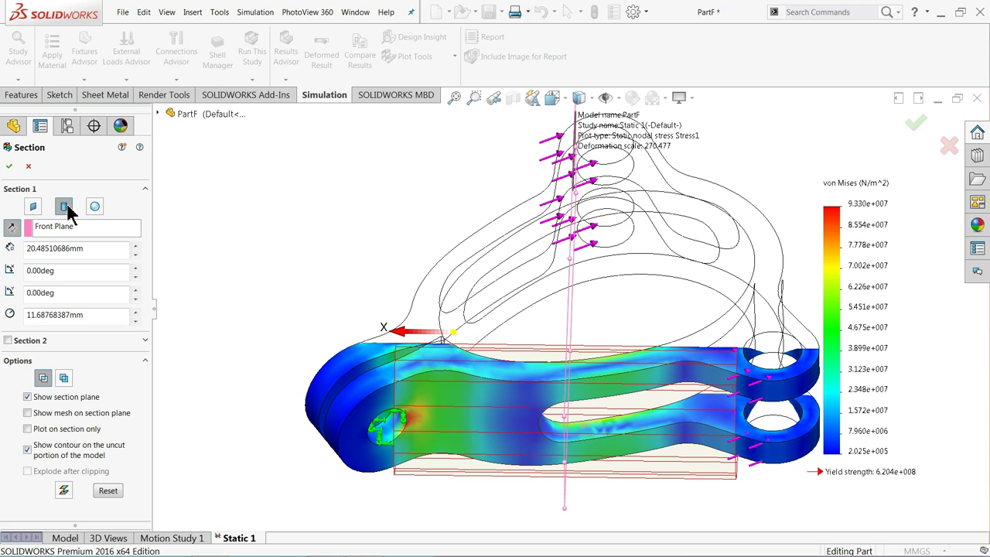
pyautogui.moveTo(411, 315); pyautogui.dragTo(441, 371, button='middle')
pyautogui.moveTo(448, 388); pyautogui.dragTo(433, 472)
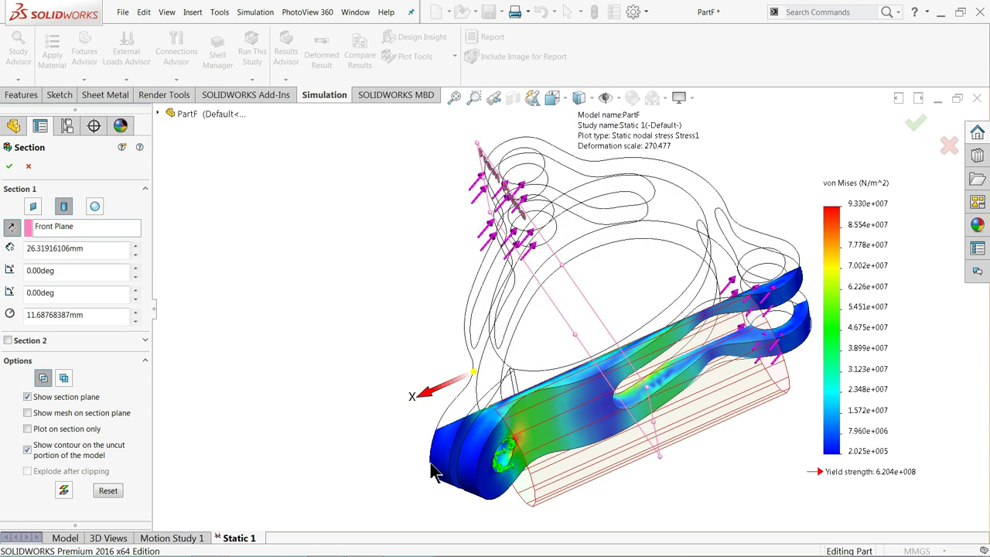
# Switch the section to a spherical cut and move its offset to about -23.90 mm, toward the loaded lugs.
pyautogui.click(95, 208)
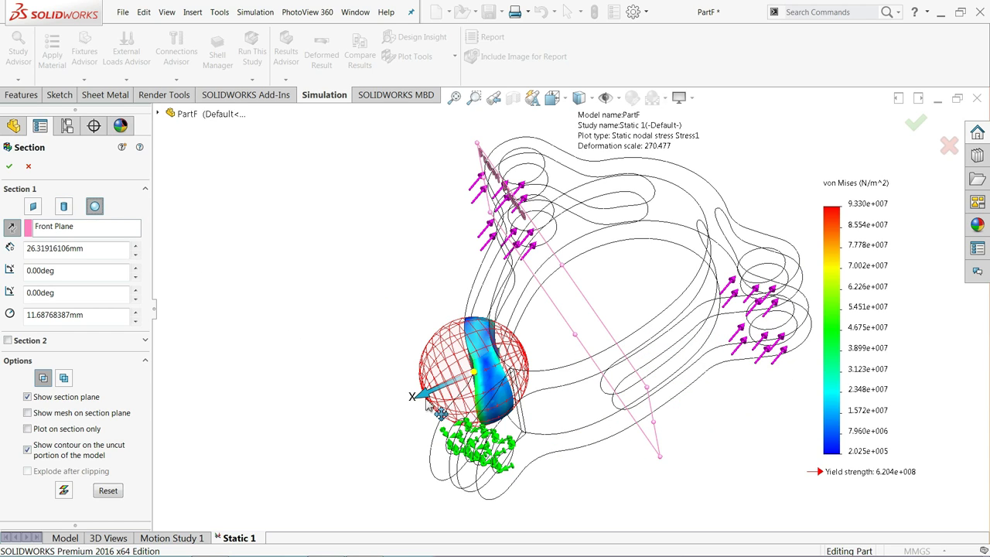
pyautogui.moveTo(439, 414); pyautogui.dragTo(677, 321)
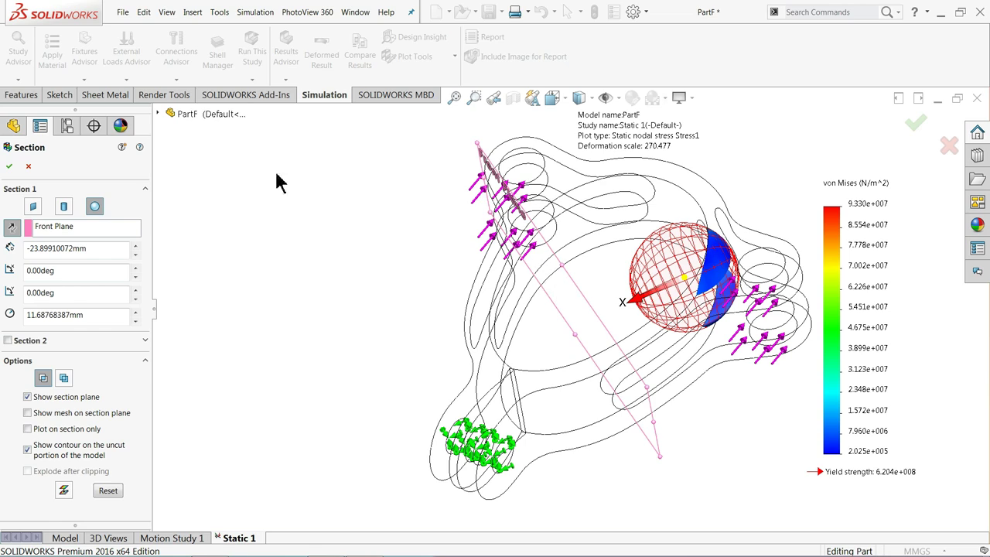
# Reference the spherical section to the Right Plane instead, shift it along that plane's normal, and discard the section clipping.
pyautogui.click(56, 231)
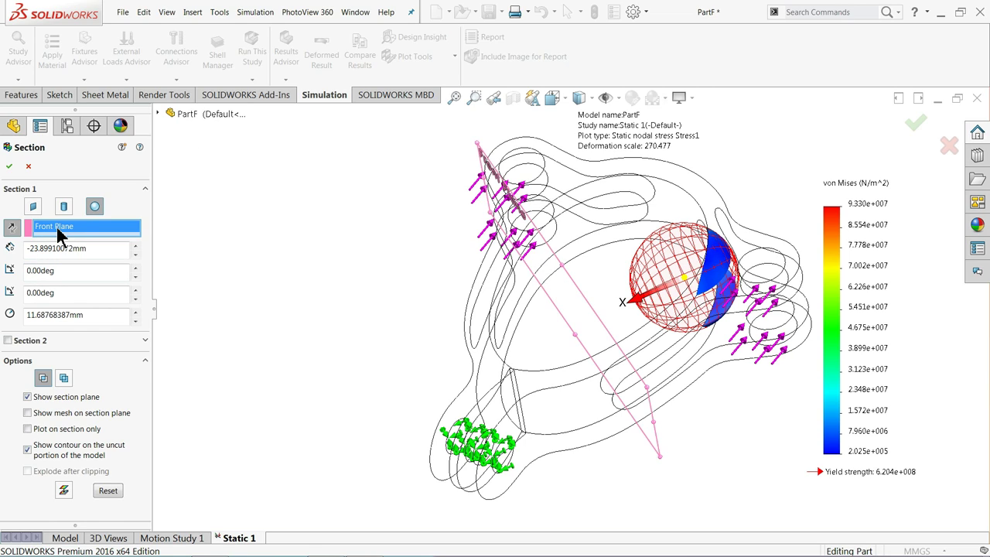
pyautogui.click(158, 114)
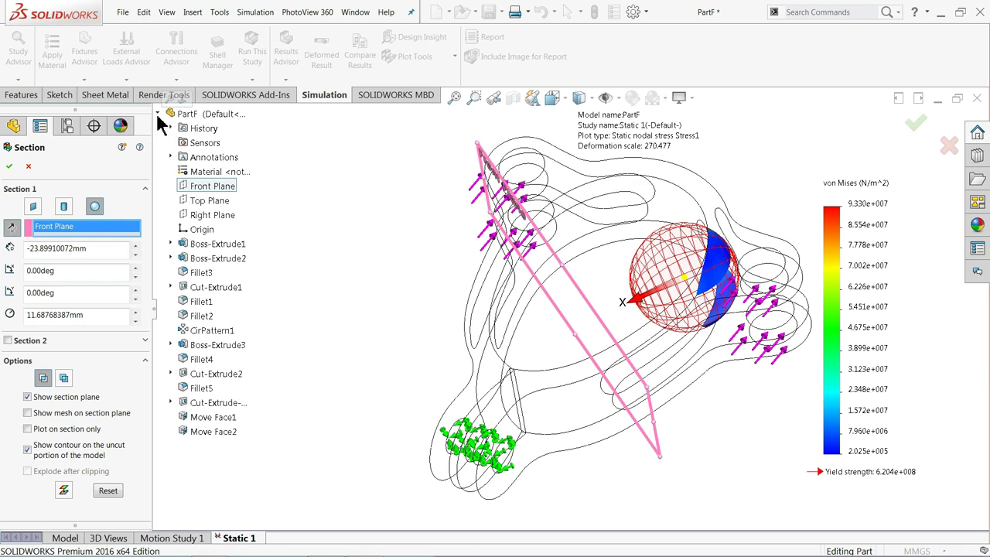
pyautogui.click(206, 218)
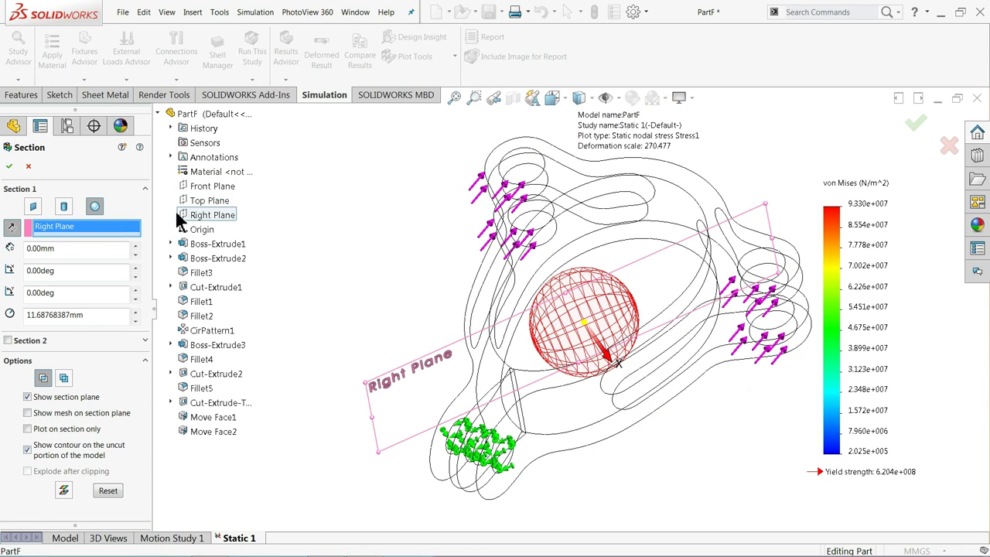
pyautogui.moveTo(592, 379); pyautogui.dragTo(720, 478)
pyautogui.click(27, 167)
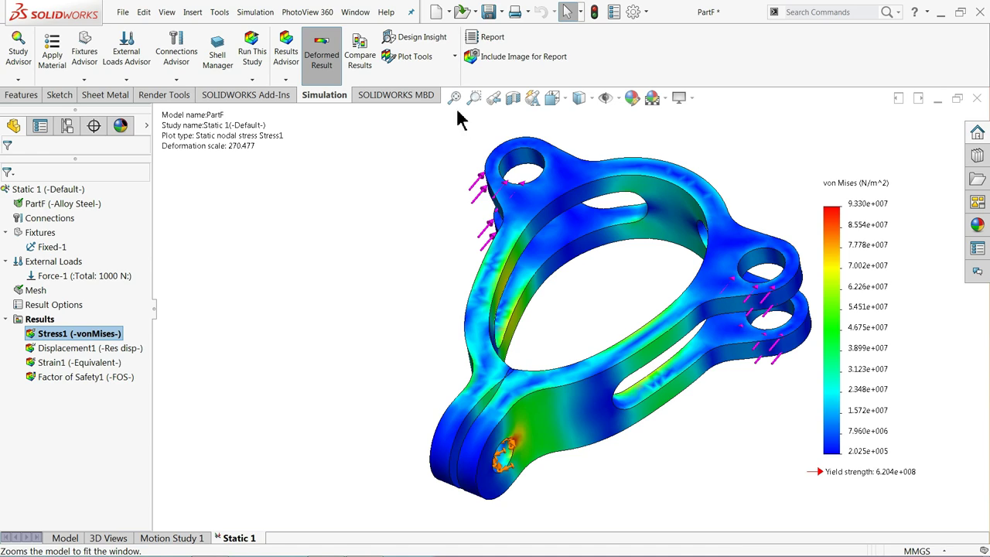
# Start an iso clipping of the stress plot and lower its iso value to about 18820998 N/m^2, inspecting the clipped ring closely.
pyautogui.click(455, 61)
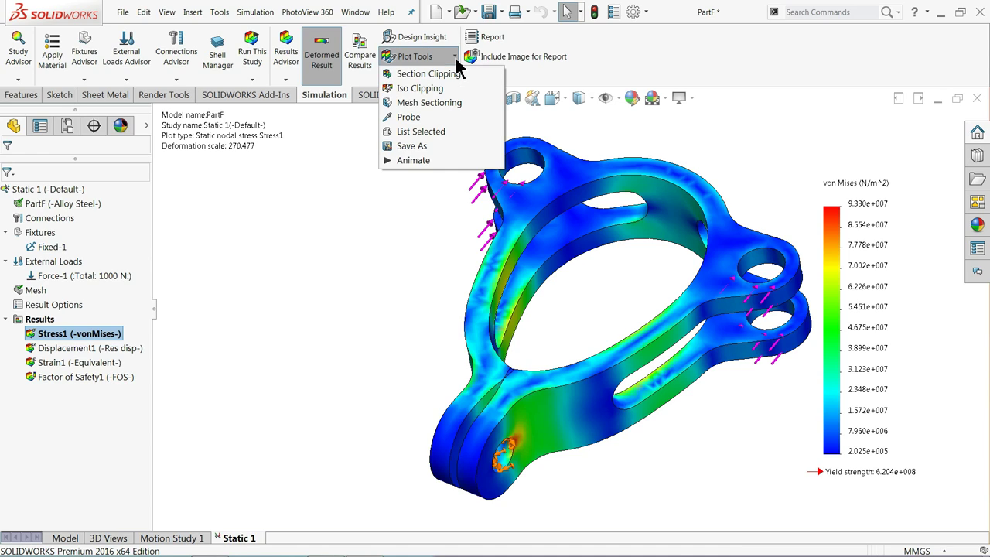
pyautogui.click(409, 93)
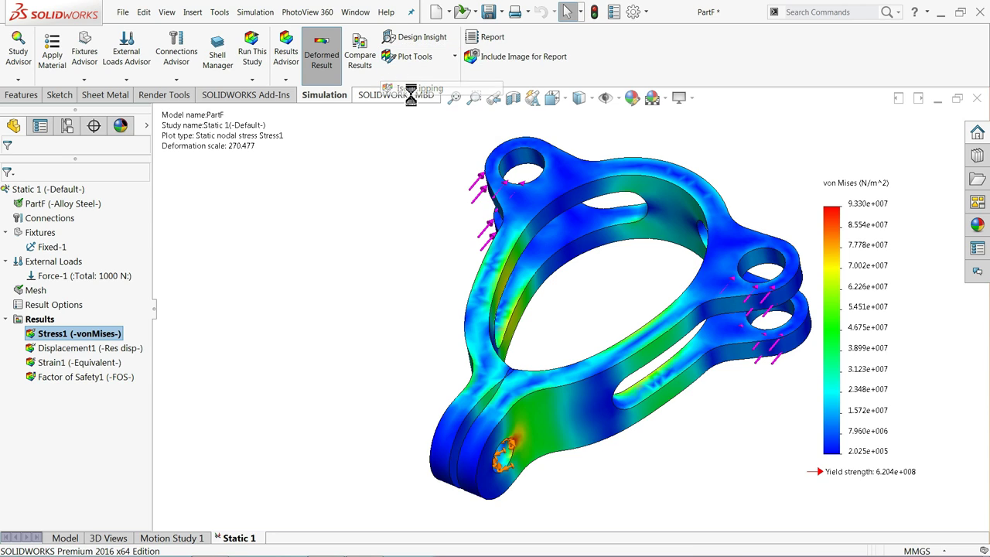
pyautogui.moveTo(390, 257); pyautogui.dragTo(389, 230, button='middle')
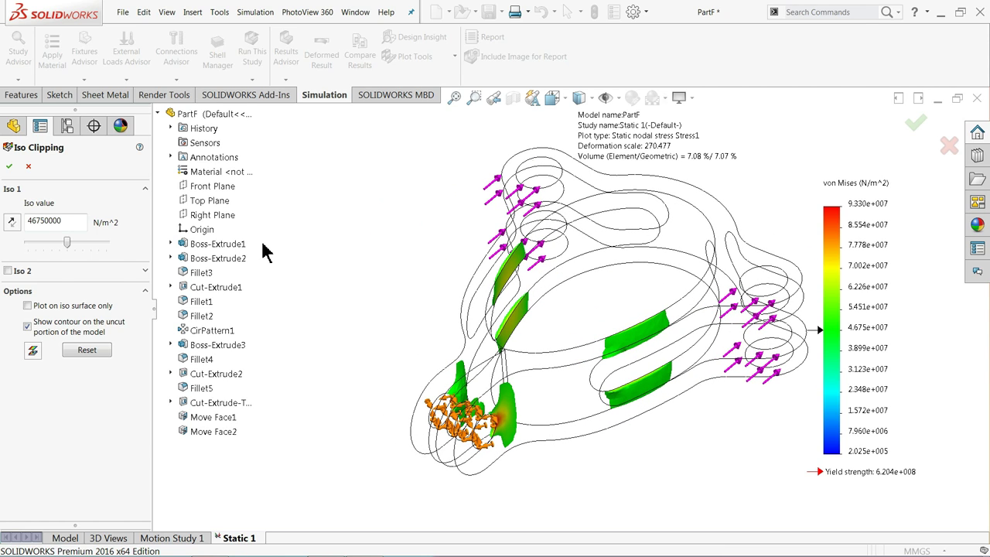
pyautogui.moveTo(67, 242); pyautogui.dragTo(44, 241)
pyautogui.scroll(6, 508, 286)
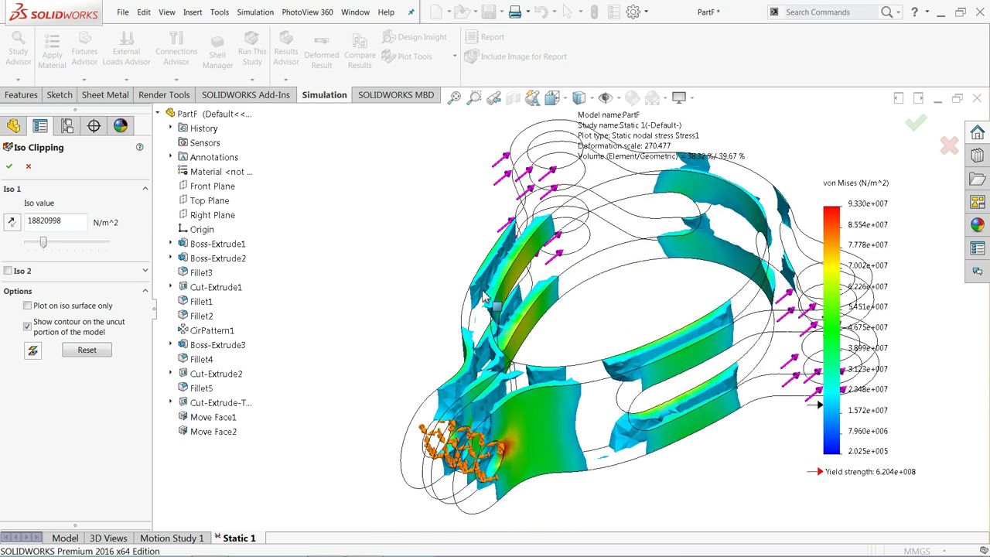
pyautogui.scroll(1, 508, 286)
pyautogui.moveTo(464, 287)
pyautogui.mouseDown(button='middle')
pyautogui.moveTo(504, 287)
pyautogui.moveTo(482, 287)
pyautogui.mouseUp(button='middle')
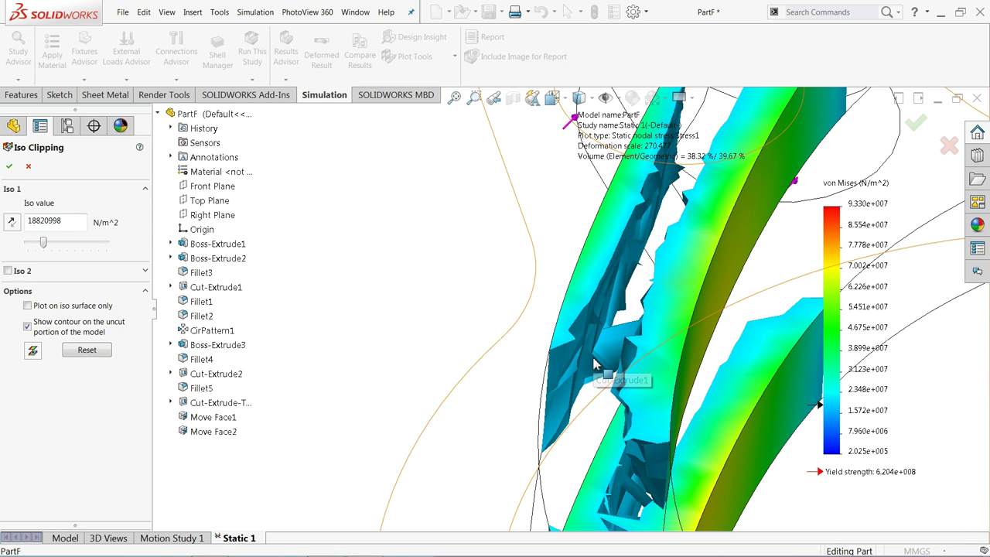
pyautogui.press('Left')
pyautogui.moveTo(578, 354); pyautogui.dragTo(503, 340, button='middle')
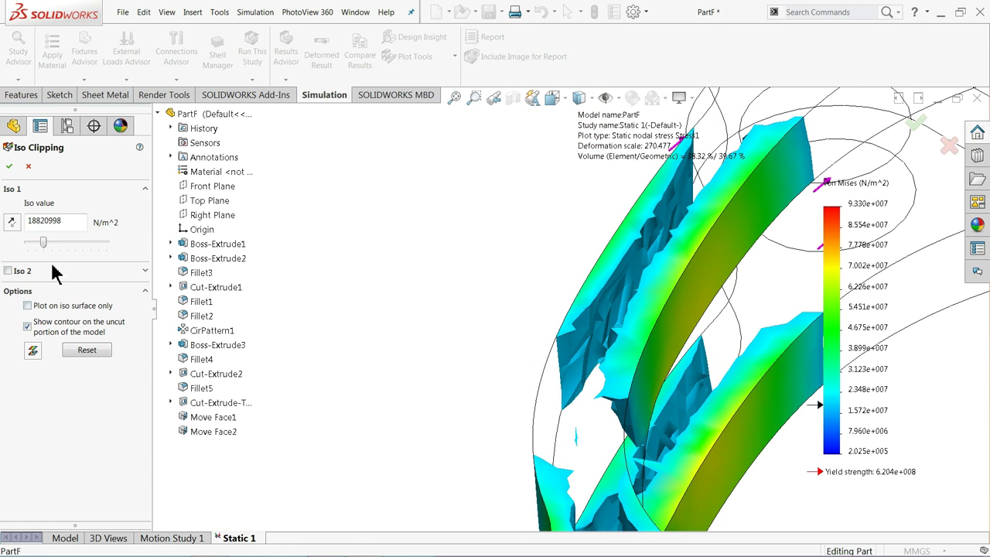
# Lower the iso value to about 10442663 N/m^2 to view more of the stressed regions.
pyautogui.moveTo(41, 241); pyautogui.dragTo(36, 242)
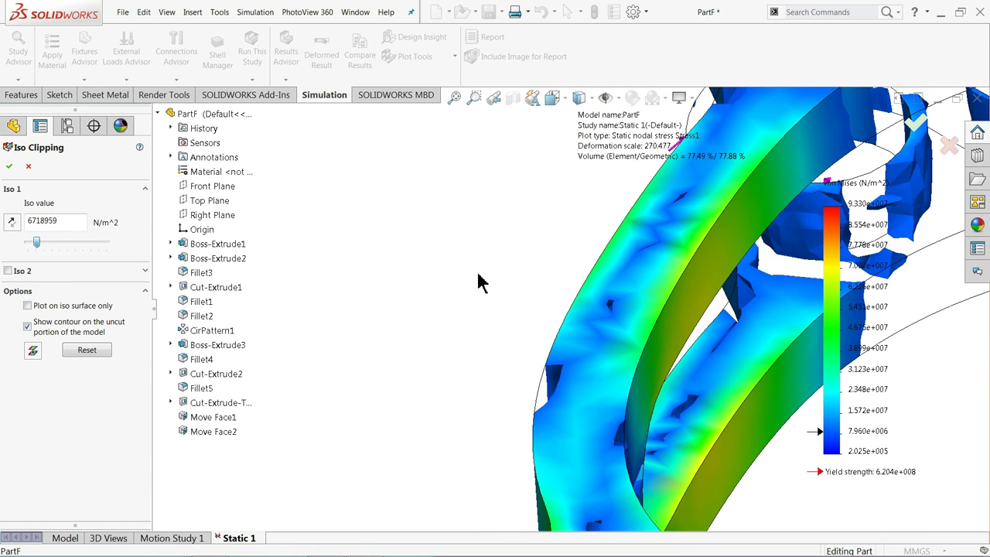
pyautogui.scroll(5, 503, 281)
pyautogui.scroll(-3, 657, 367)
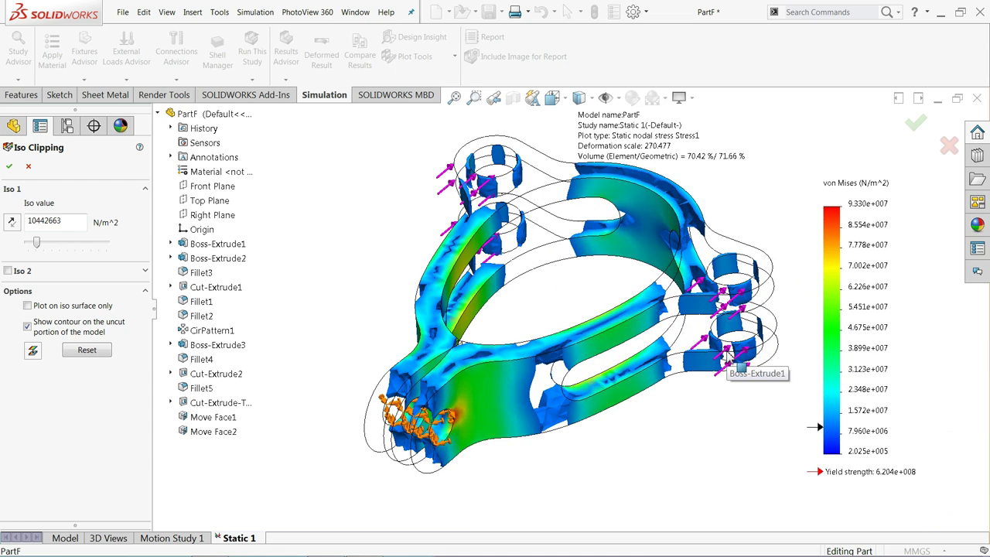
pyautogui.scroll(-2, 588, 340)
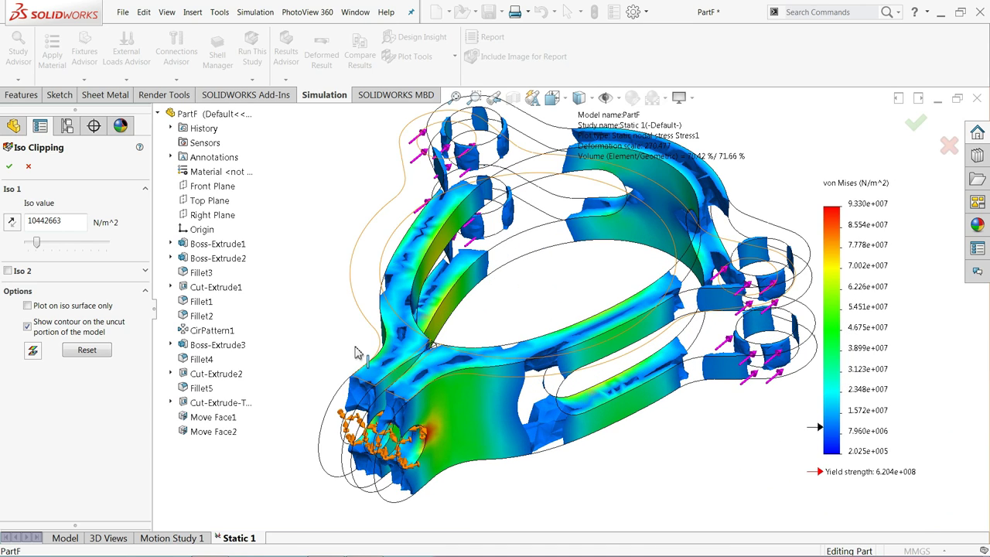
# Raise the iso value to about 31853962 N/m^2 and discard the iso clipping.
pyautogui.moveTo(36, 242); pyautogui.dragTo(54, 242)
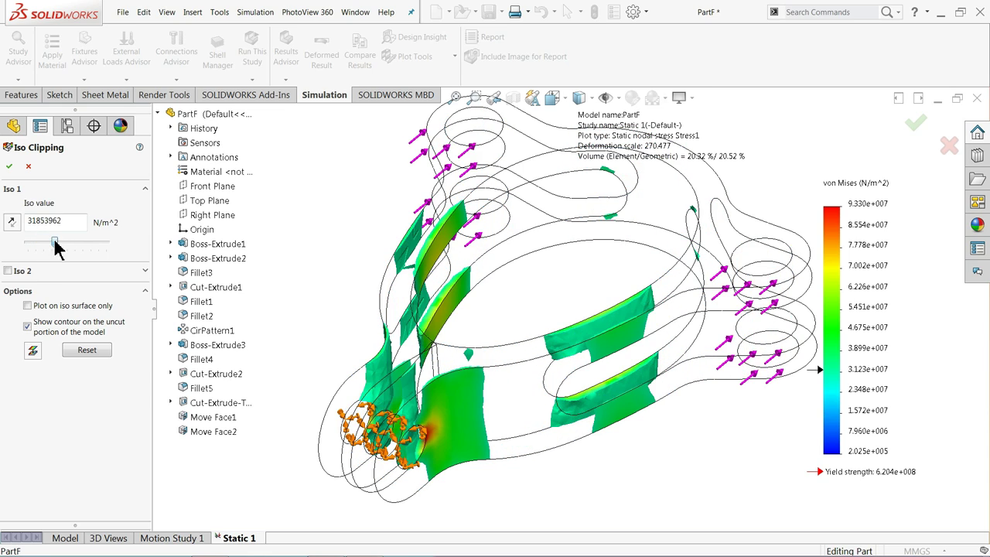
pyautogui.click(28, 166)
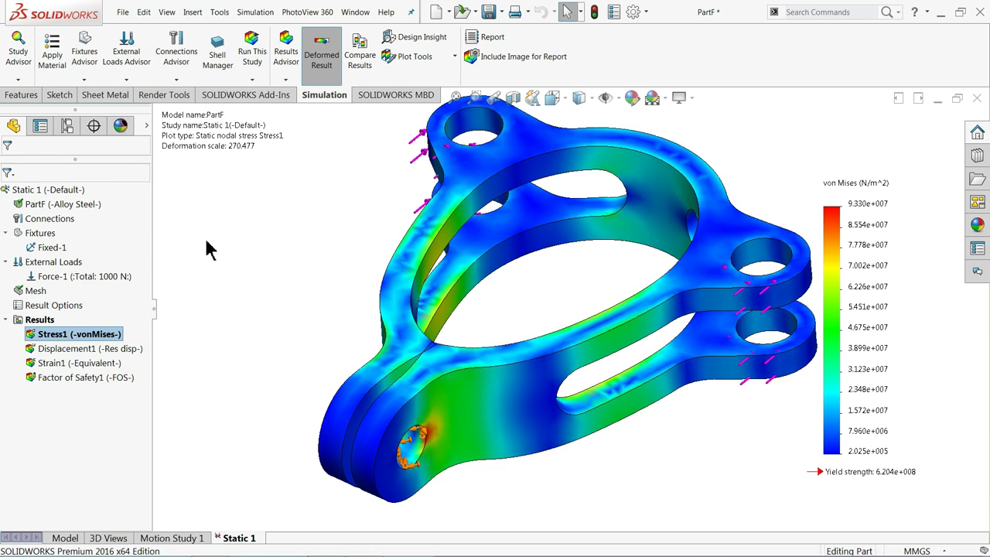
# Add a new factor of safety plot with the automatic criterion, multiplication factor 1 and factor of safety distribution, and inspect it around the part.
pyautogui.moveTo(303, 274); pyautogui.dragTo(722, 289, button='middle')
pyautogui.scroll(-2, 671, 308)
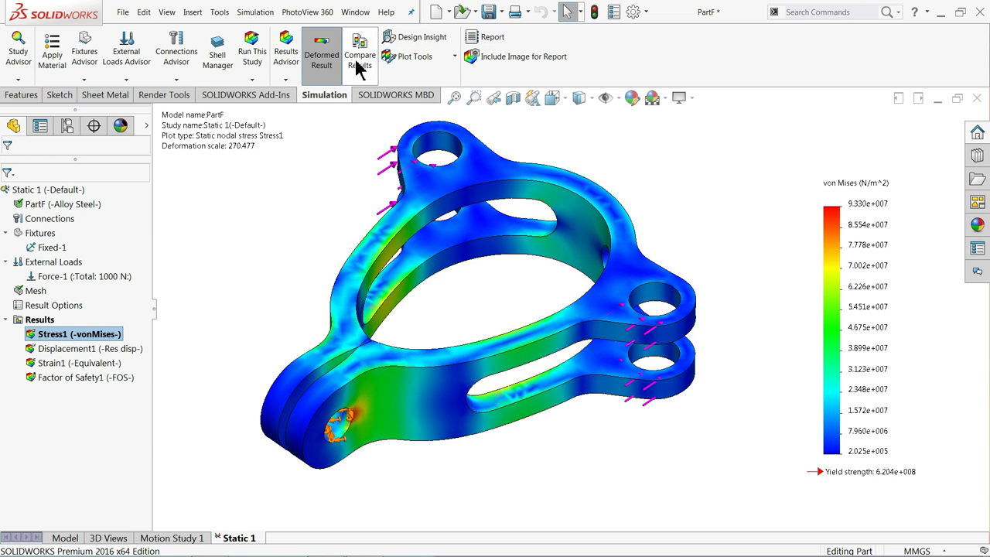
pyautogui.click(285, 80)
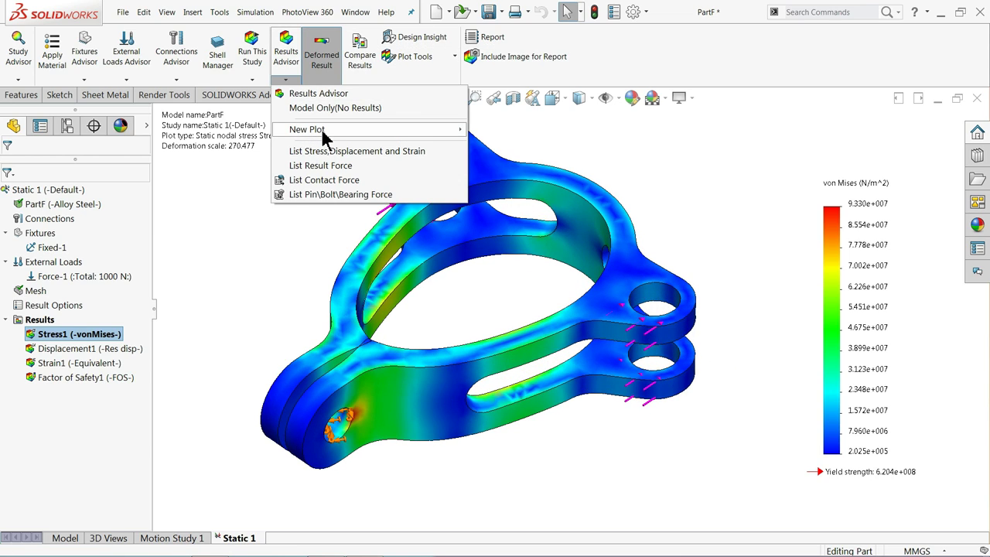
pyautogui.moveTo(326, 131)
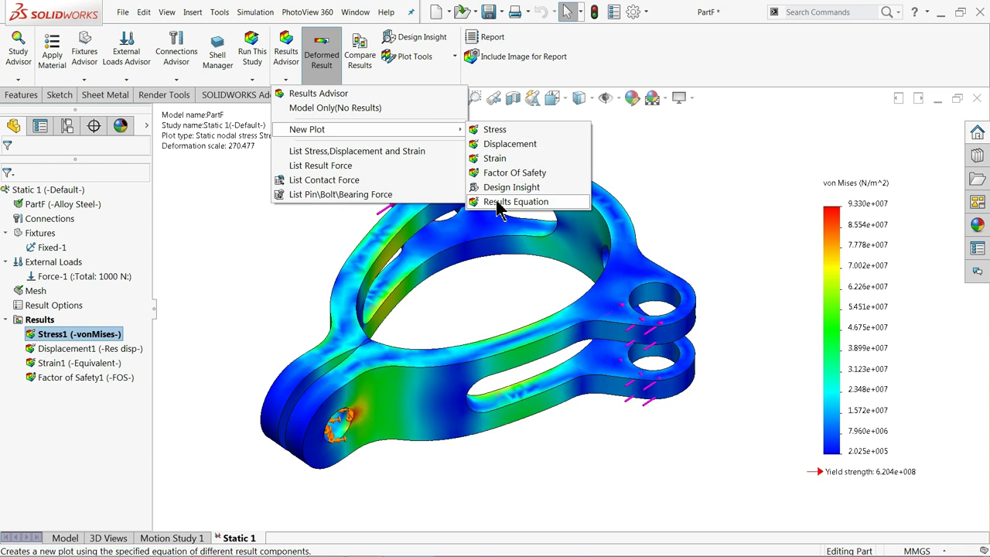
pyautogui.click(514, 173)
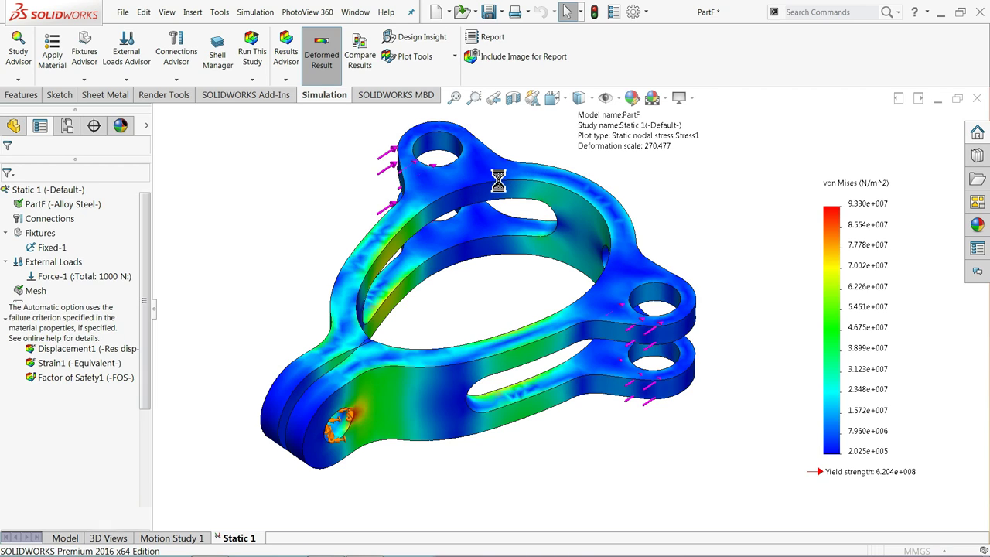
pyautogui.click(142, 167)
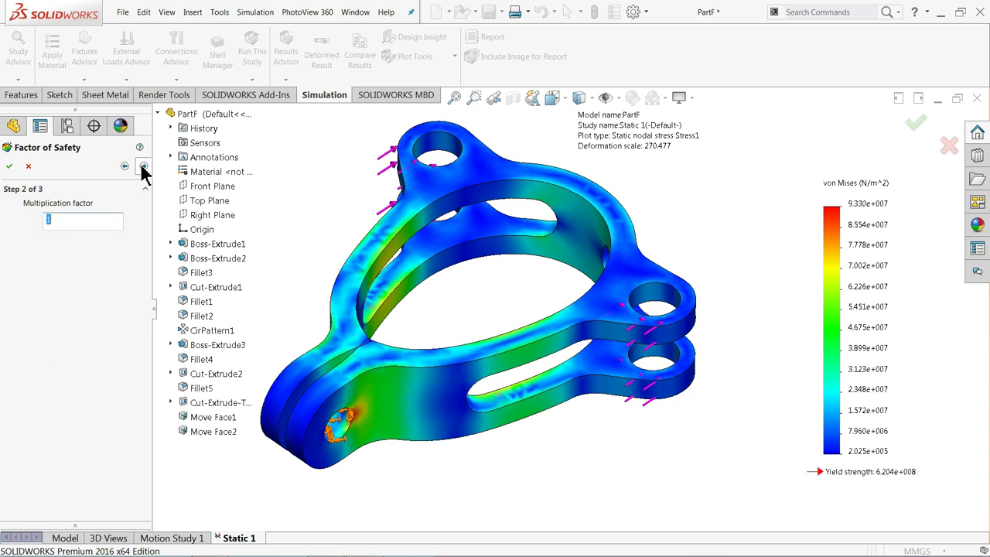
pyautogui.click(143, 167)
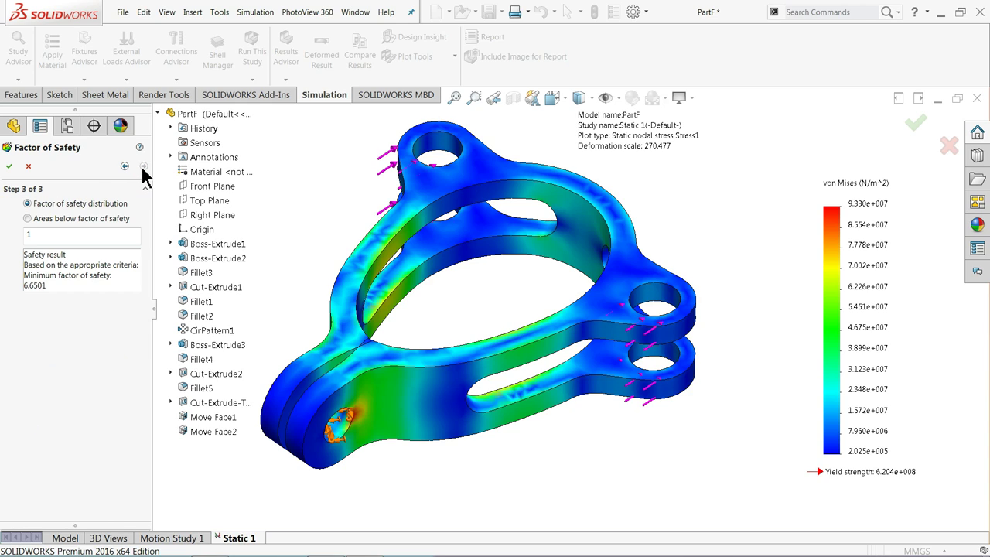
pyautogui.click(9, 166)
pyautogui.moveTo(353, 316); pyautogui.dragTo(499, 337, button='middle')
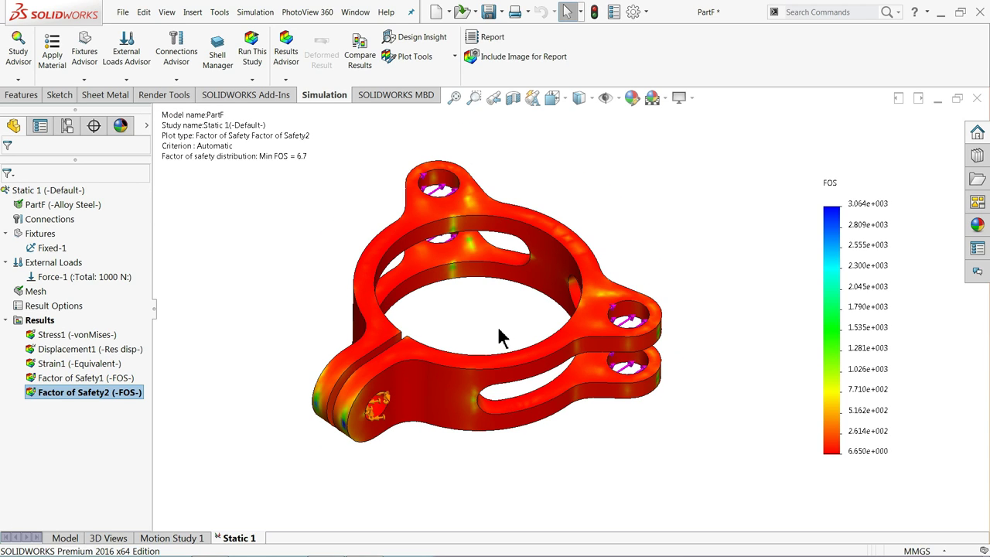
pyautogui.scroll(-2, 457, 329)
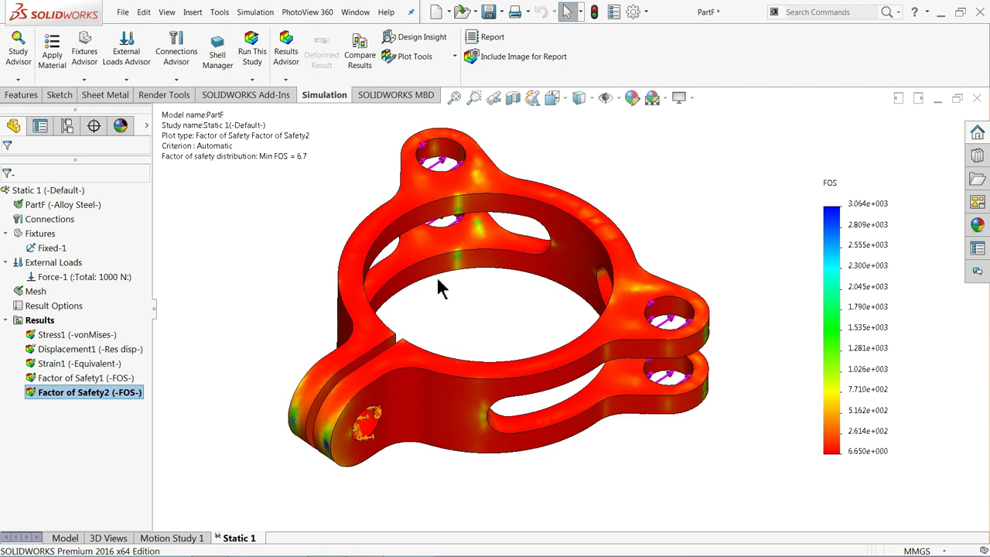
pyautogui.moveTo(471, 310)
pyautogui.mouseDown(button='middle')
pyautogui.moveTo(464, 291)
pyautogui.moveTo(472, 301)
pyautogui.mouseUp(button='middle')
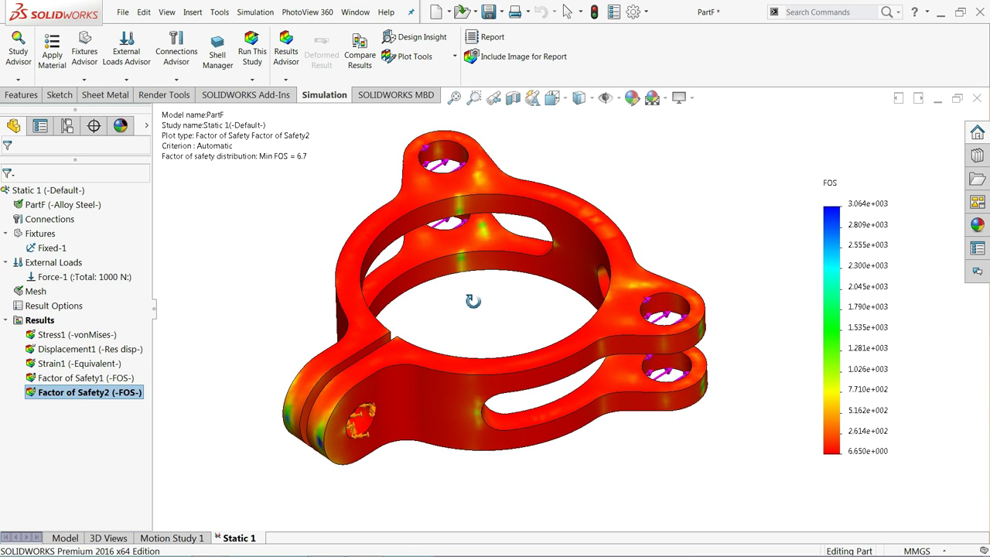
pyautogui.press('Escape')
pyautogui.moveTo(216, 430); pyautogui.dragTo(616, 311, button='middle')
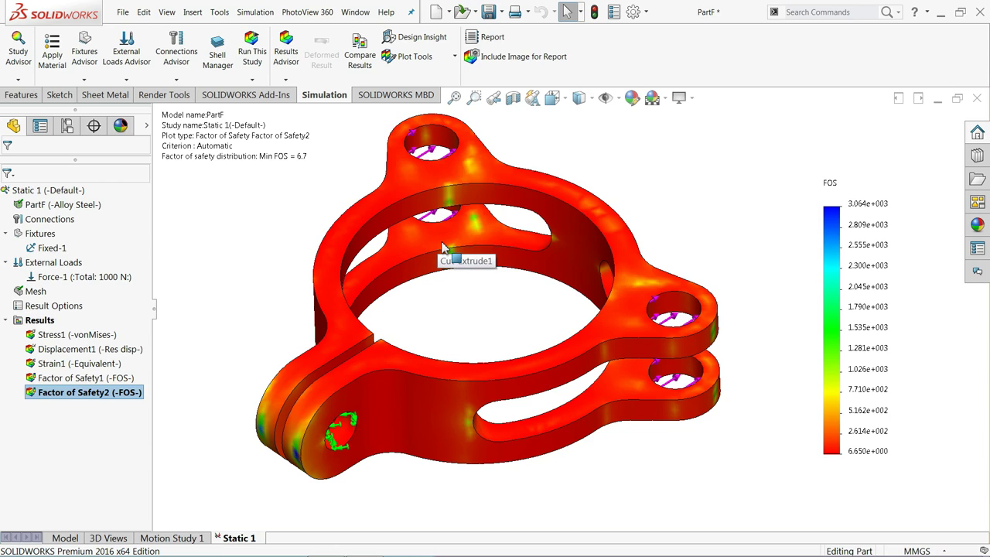
pyautogui.click(488, 42)
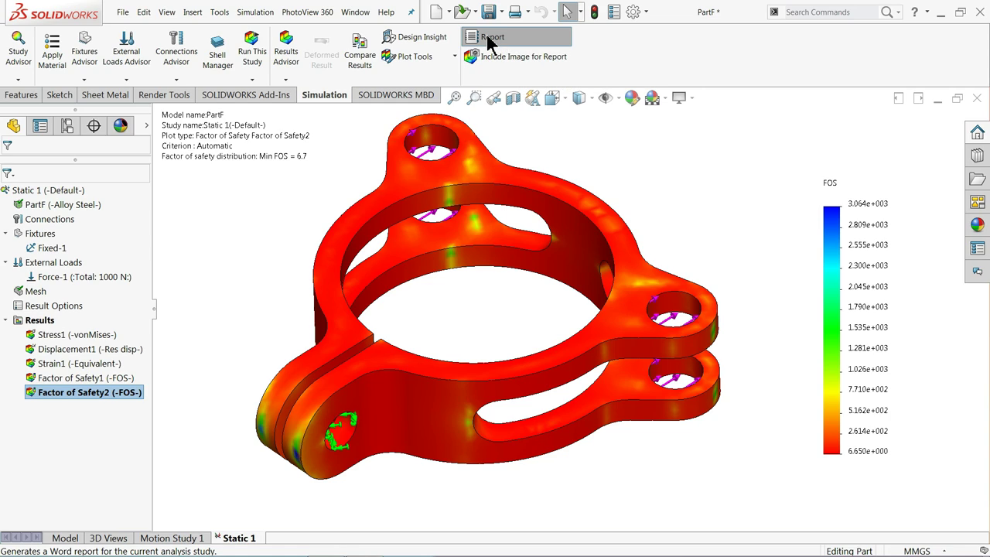
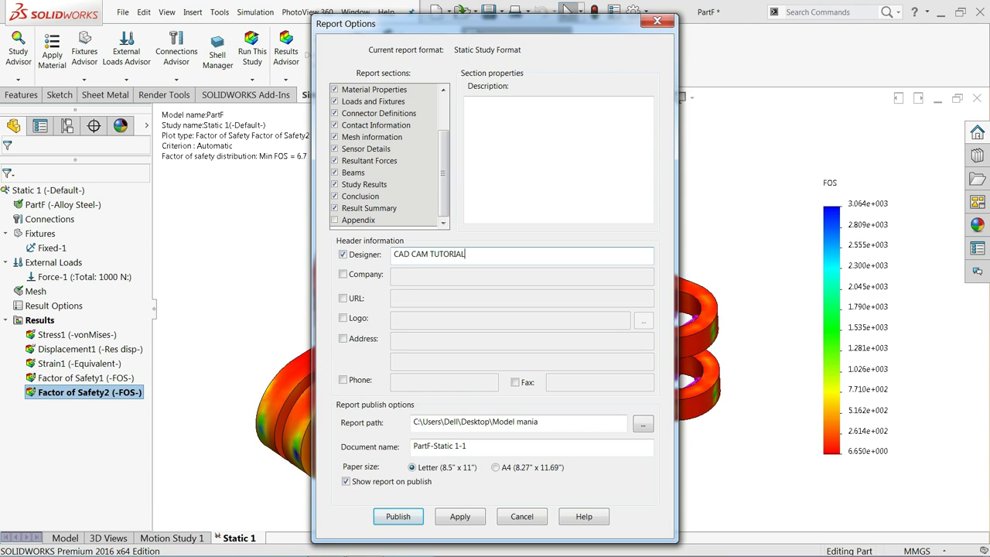
pyautogui.click(343, 274)
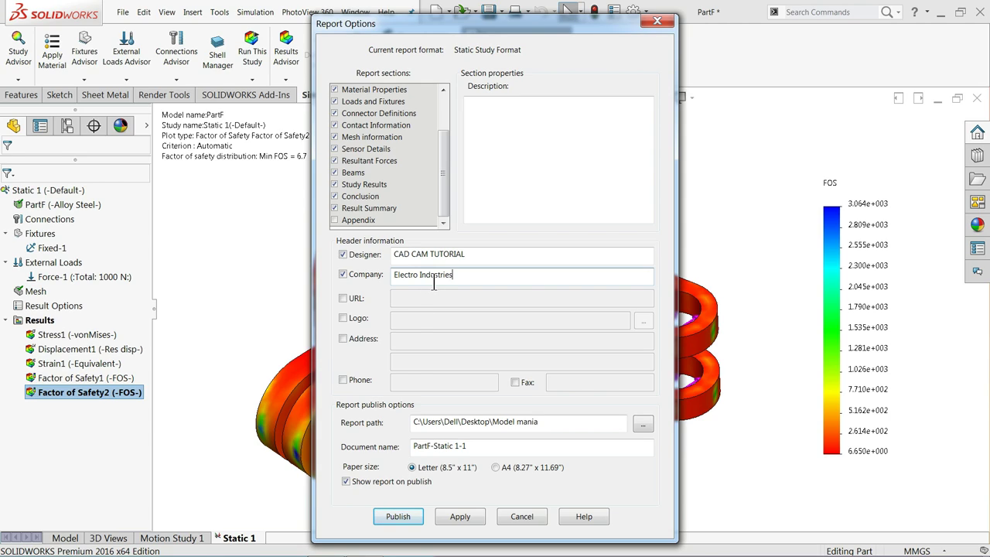
pyautogui.click(343, 298)
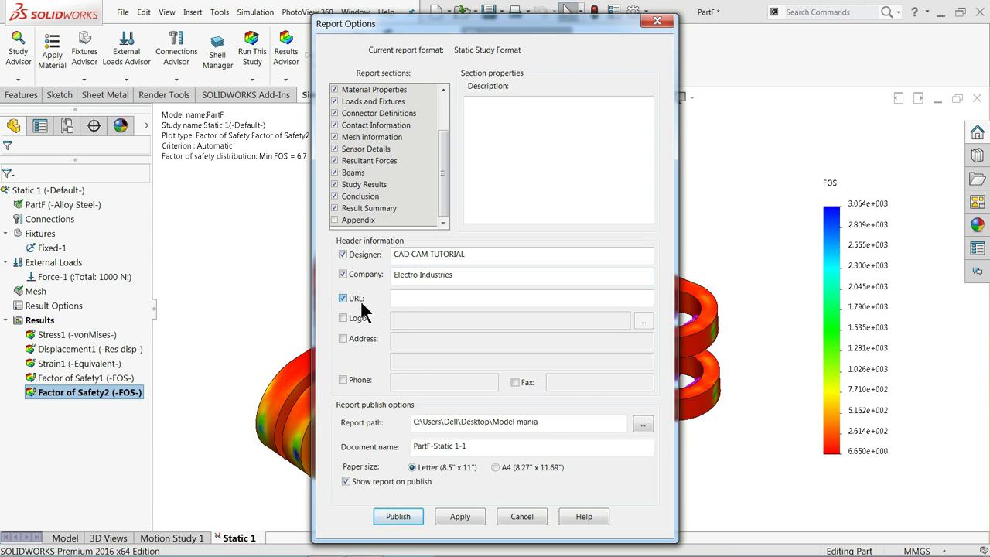
pyautogui.click(403, 302)
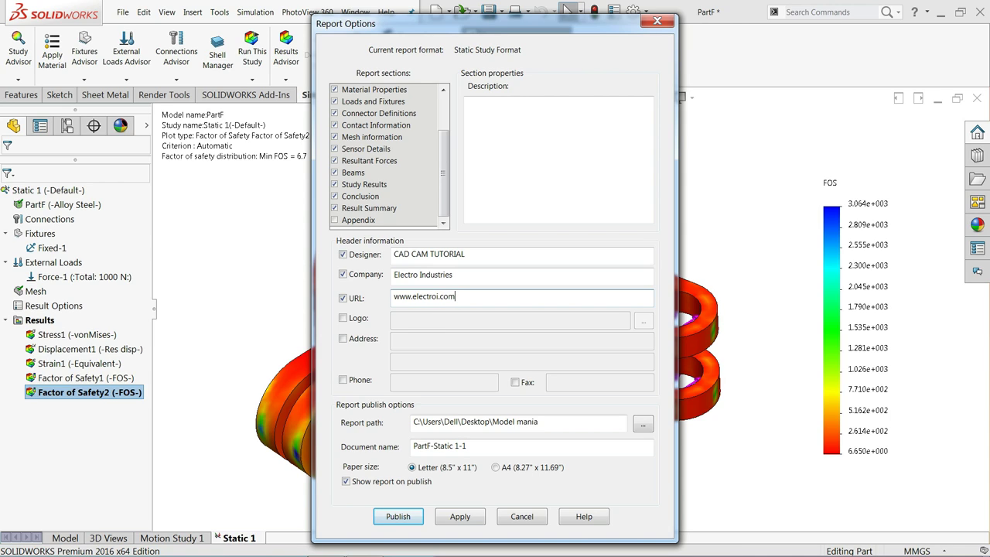
# Include a logo in the report header using the image cad cam tutorial.png from the Desktop.
pyautogui.click(343, 318)
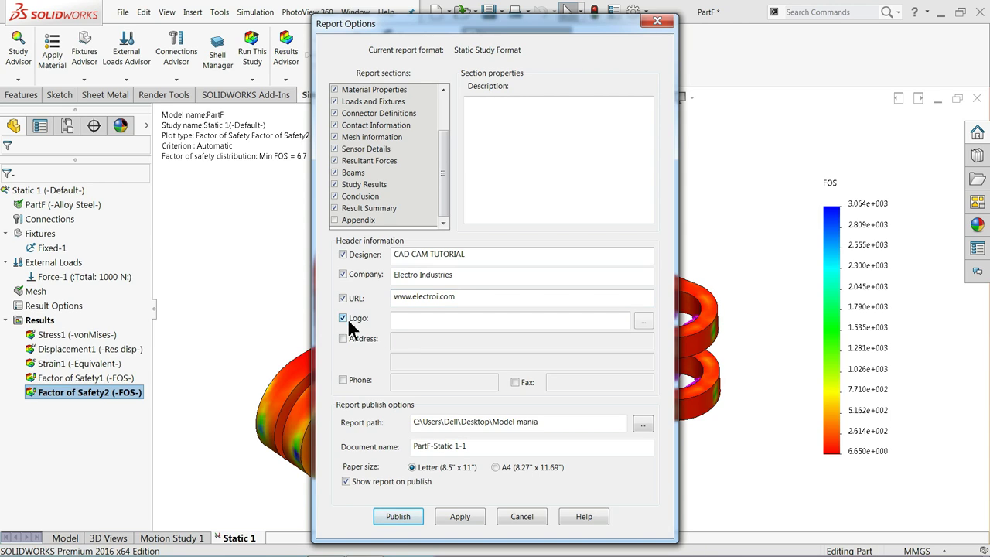
pyautogui.click(643, 320)
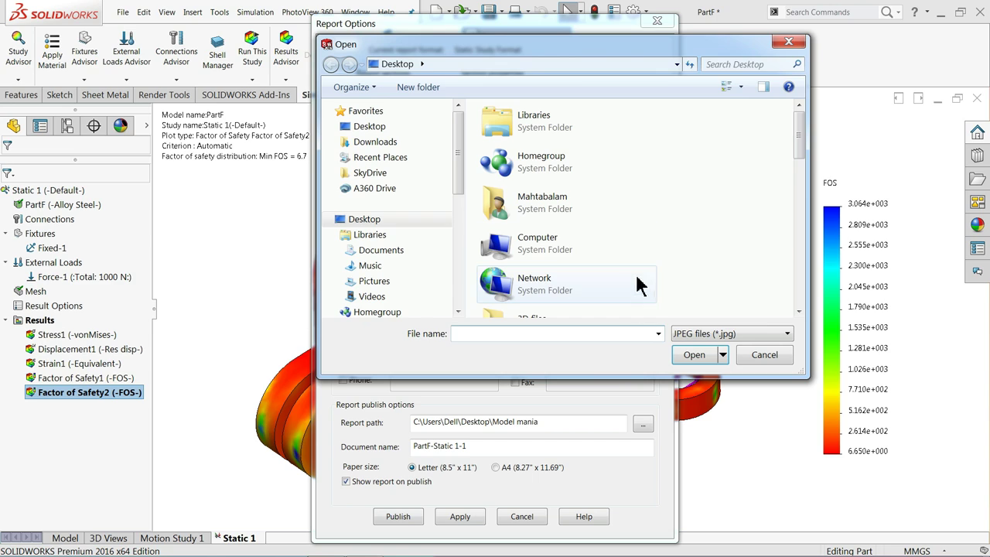
pyautogui.moveTo(799, 138); pyautogui.dragTo(801, 308)
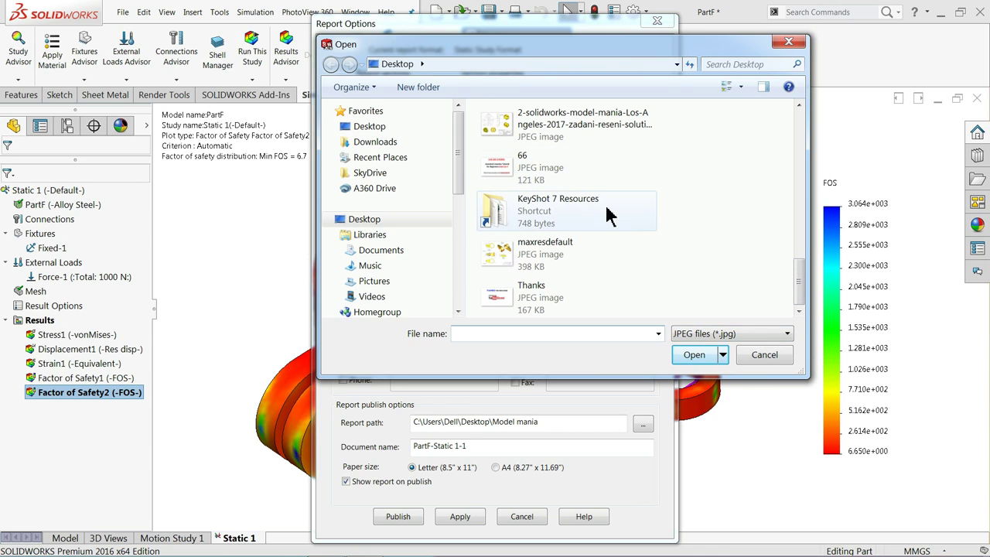
pyautogui.click(730, 335)
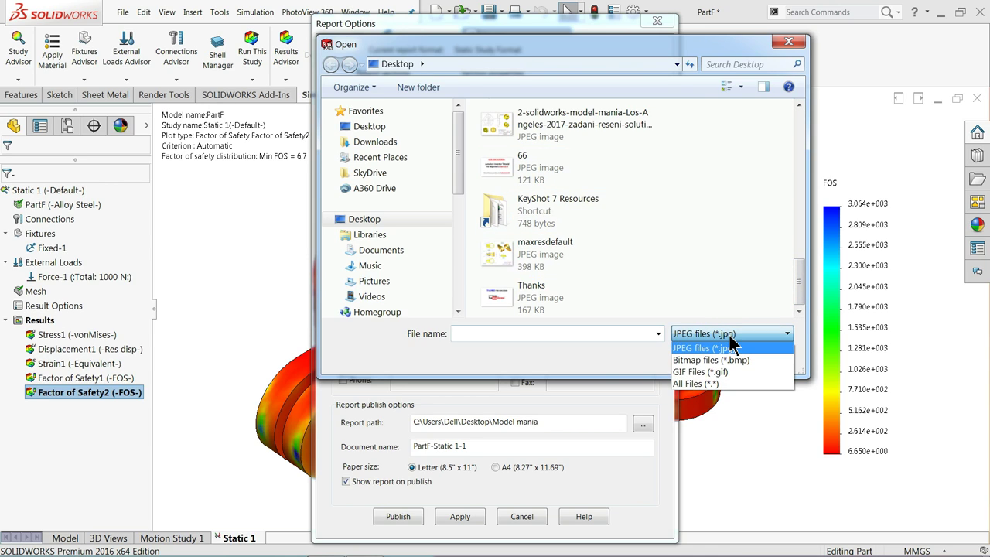
pyautogui.click(696, 384)
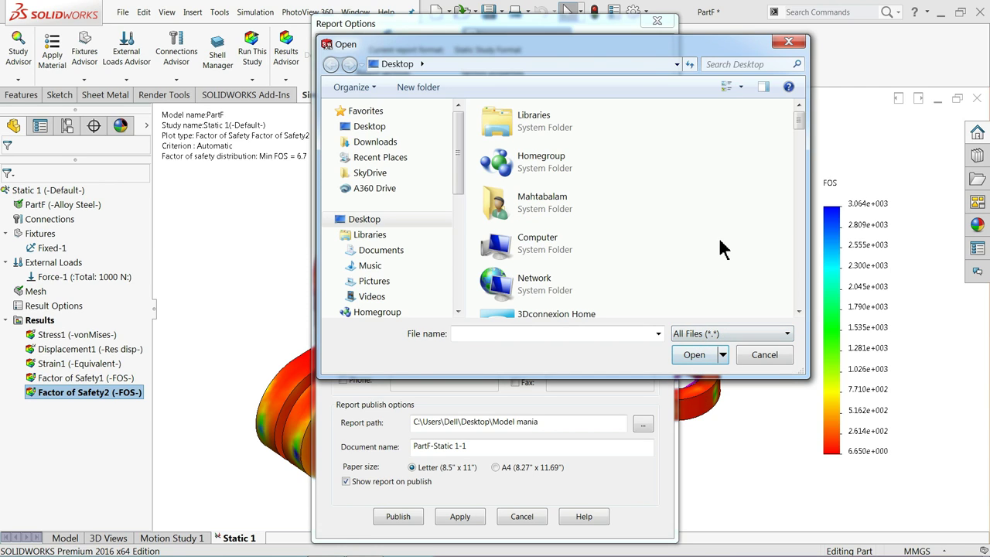
pyautogui.moveTo(804, 130); pyautogui.dragTo(807, 255)
pyautogui.click(555, 151)
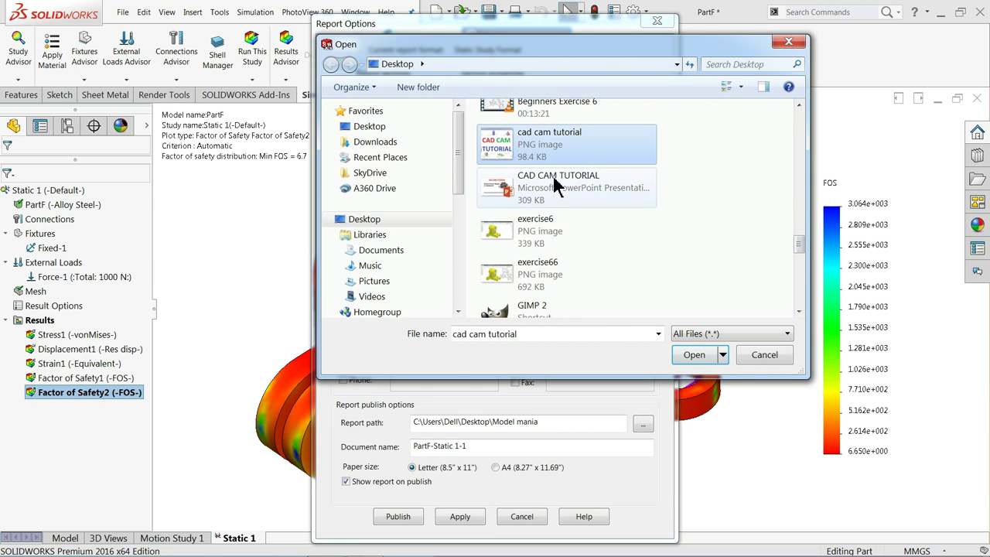
pyautogui.click(695, 359)
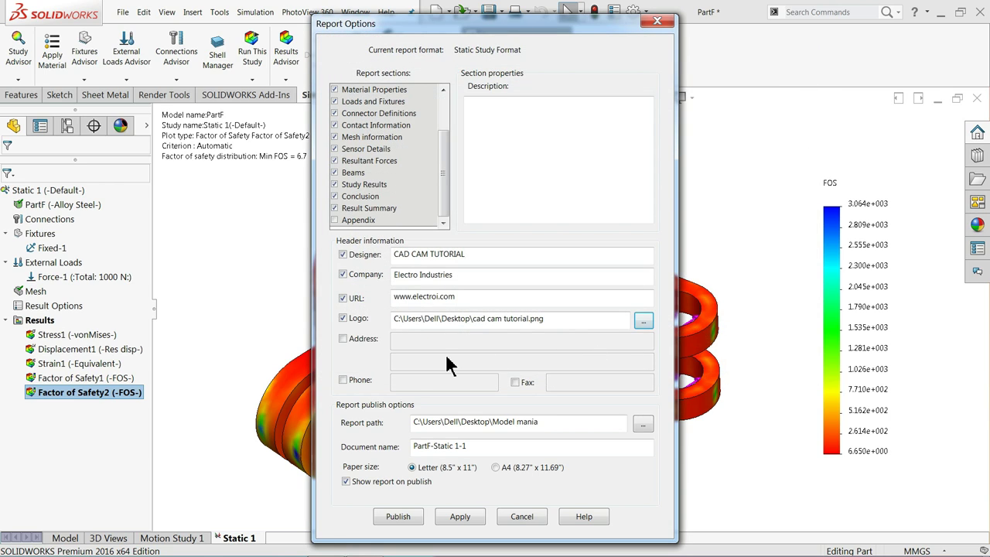
# Include the address, phone and fax in the report header and fill in the company's contact details.
pyautogui.click(355, 344)
pyautogui.click(415, 345)
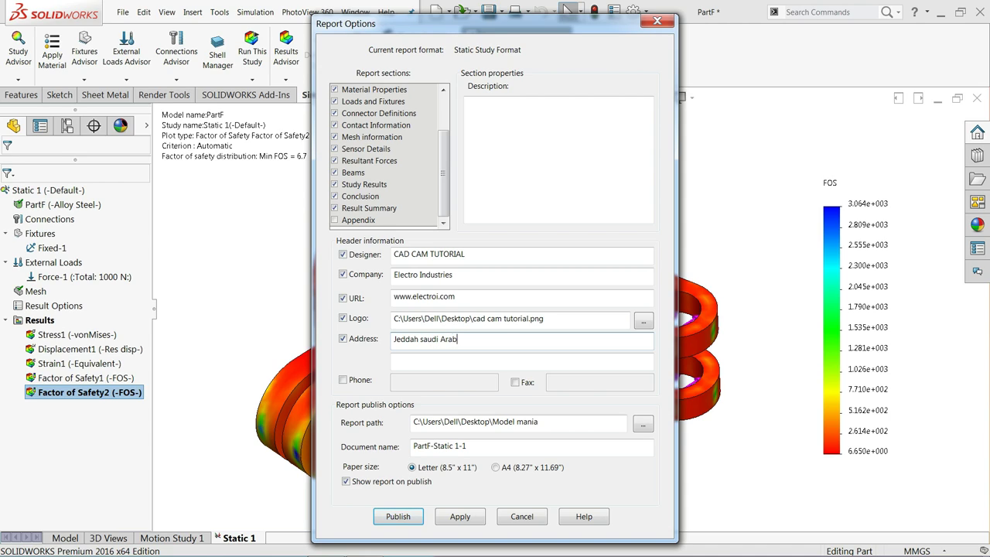
pyautogui.click(342, 380)
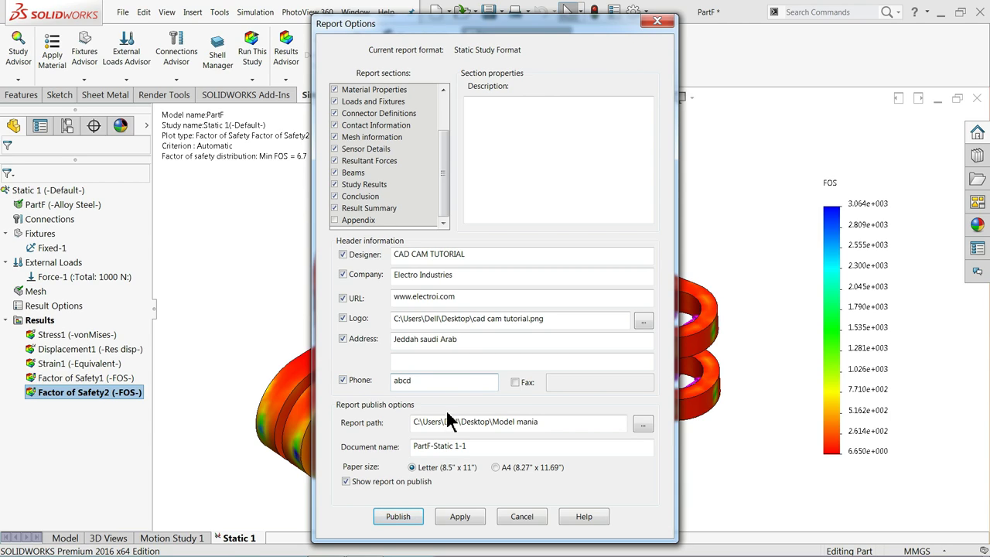
pyautogui.click(515, 382)
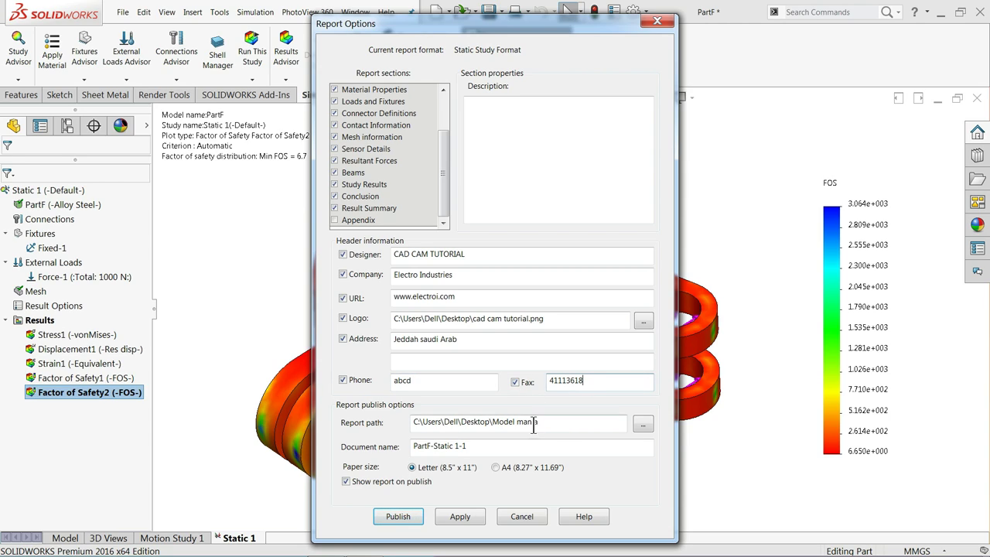
pyautogui.moveTo(422, 380); pyautogui.dragTo(385, 376)
pyautogui.write('123456789')
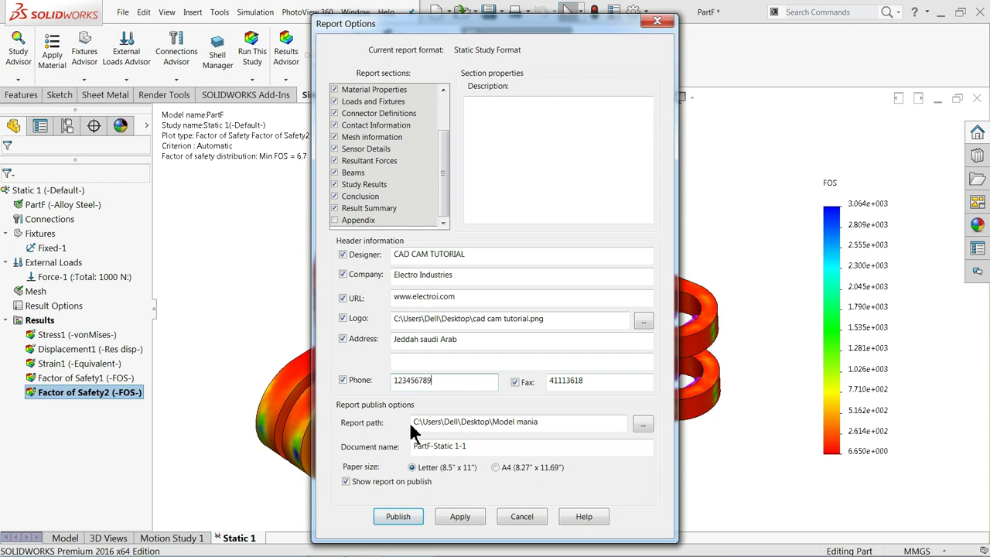
# Set the report path to the Desktop folder and publish the report, dismissing the Office activation notice.
pyautogui.click(638, 427)
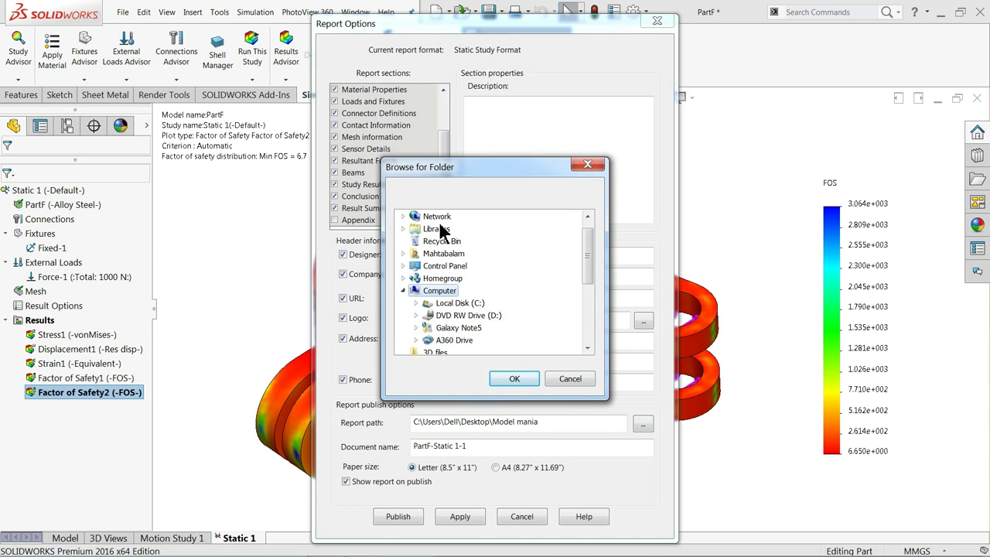
pyautogui.moveTo(588, 259); pyautogui.dragTo(590, 243)
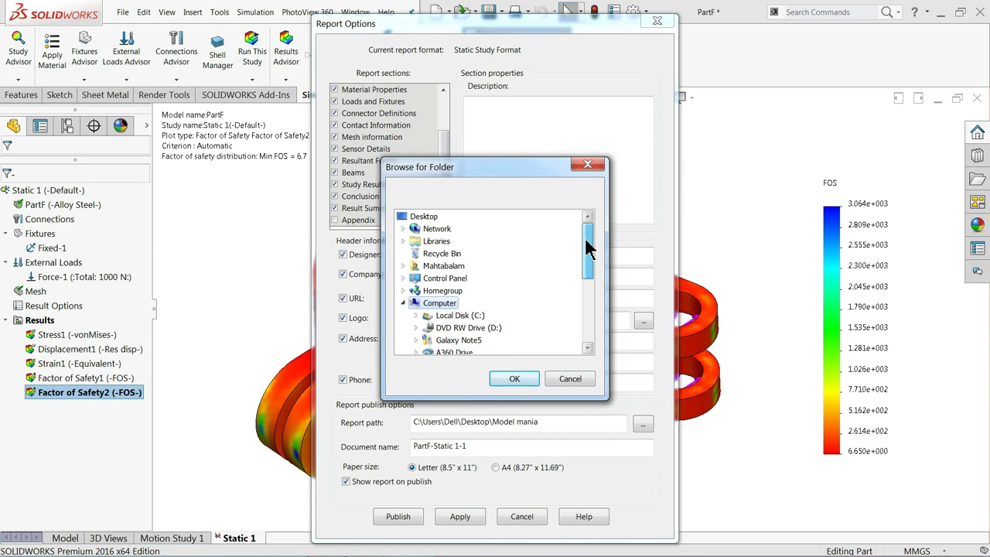
pyautogui.click(421, 217)
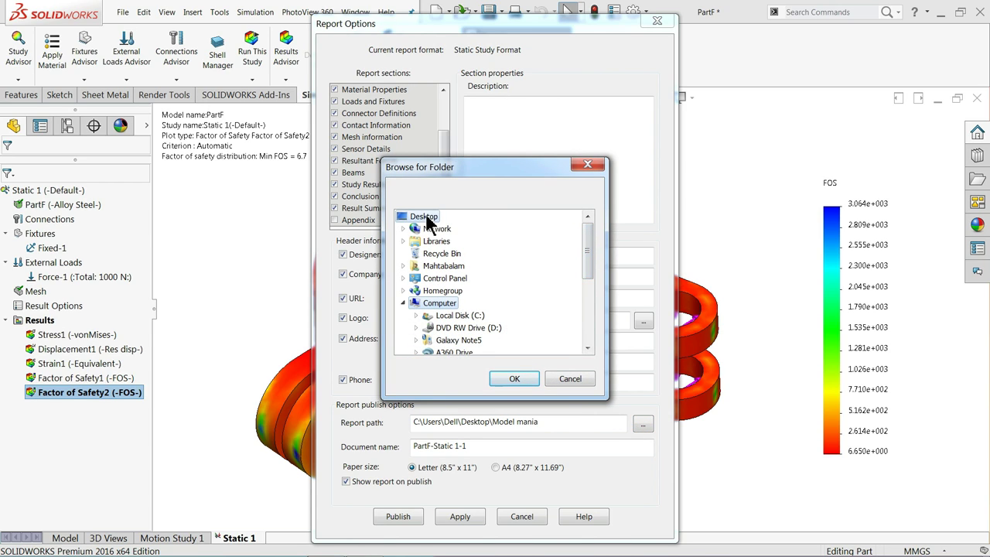
pyautogui.click(514, 379)
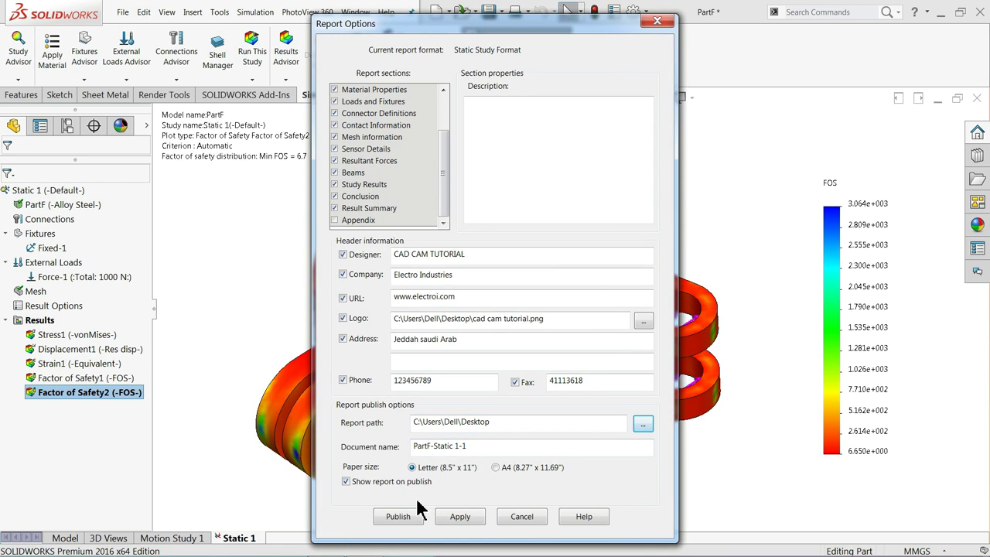
pyautogui.click(460, 517)
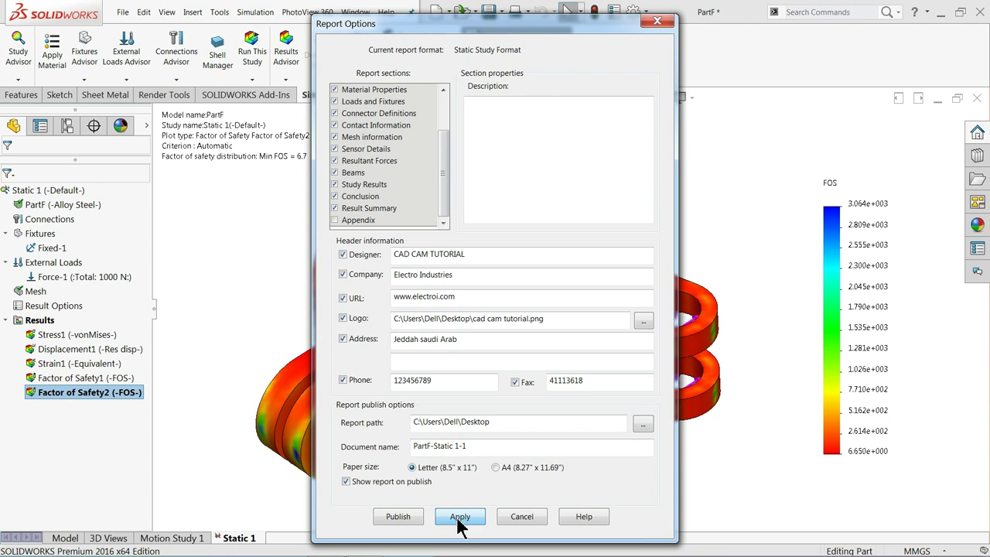
pyautogui.click(398, 517)
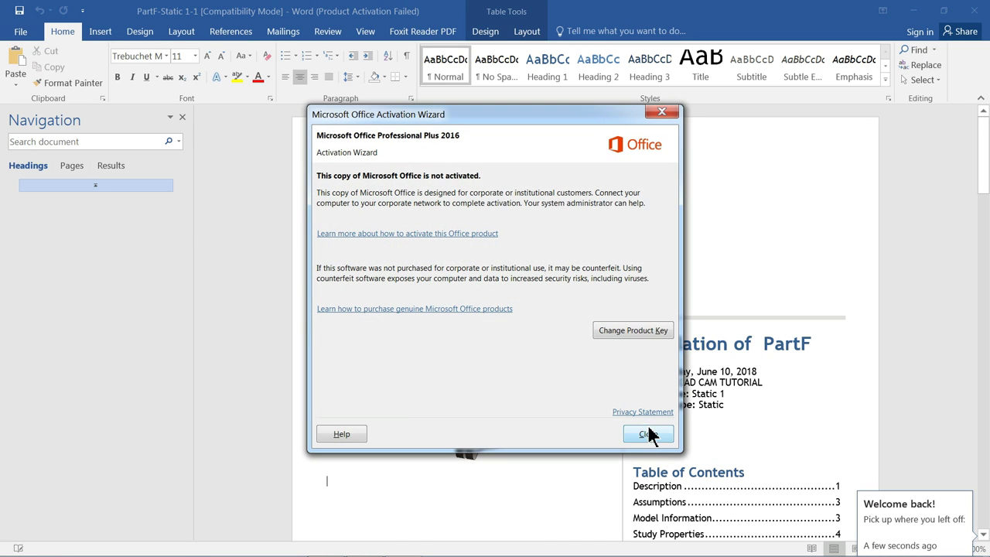
pyautogui.click(646, 433)
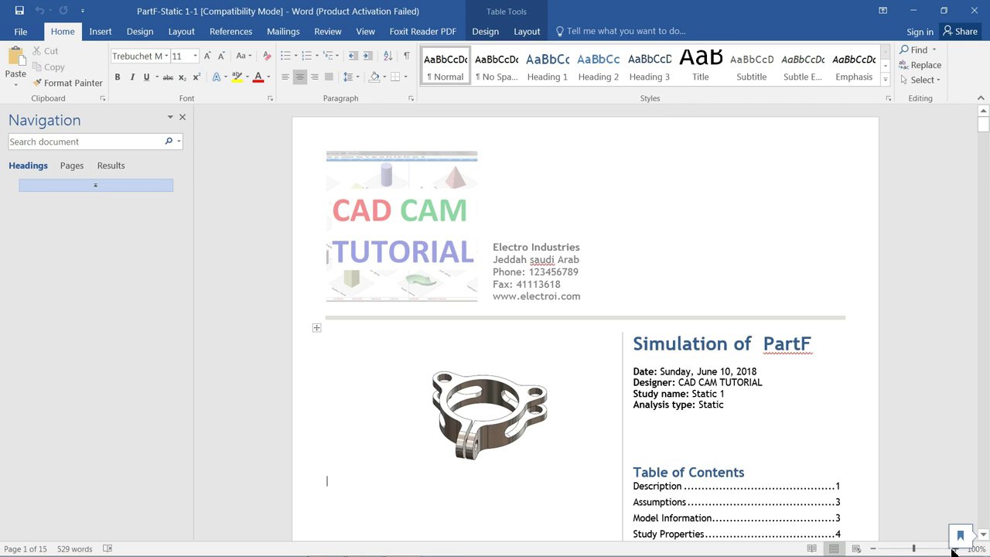
# Examine the report's first page in Word at 130% zoom, including the header details, study information, description and table of contents.
pyautogui.click(955, 548)
pyautogui.click(955, 548)
pyautogui.click(955, 548)
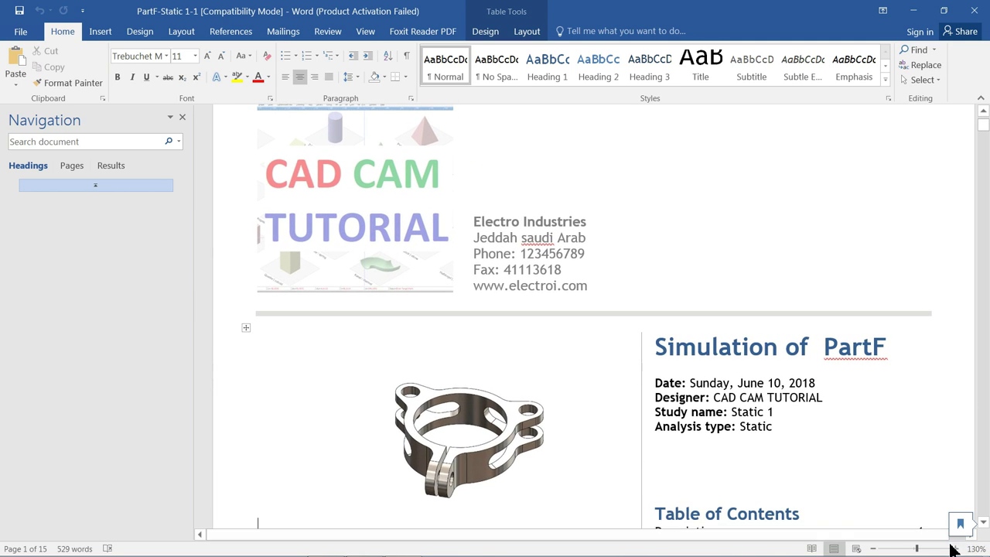
pyautogui.moveTo(468, 540); pyautogui.dragTo(510, 539)
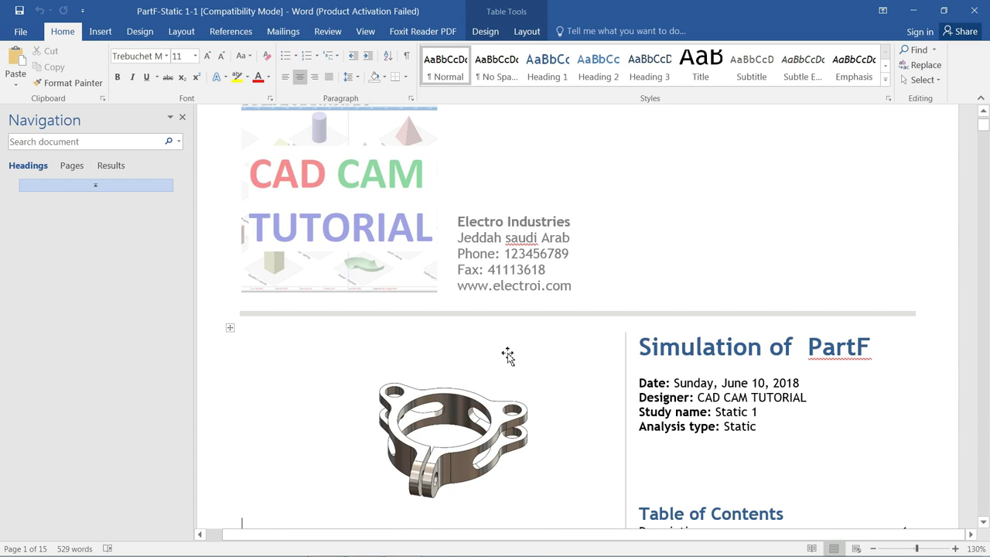
pyautogui.scroll(1, 380, 248)
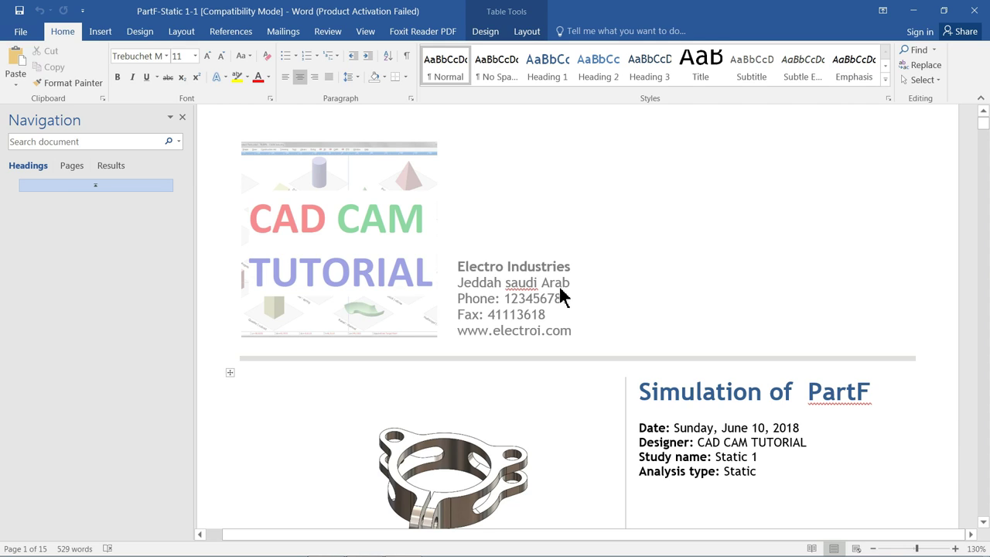
pyautogui.scroll(-3, 519, 325)
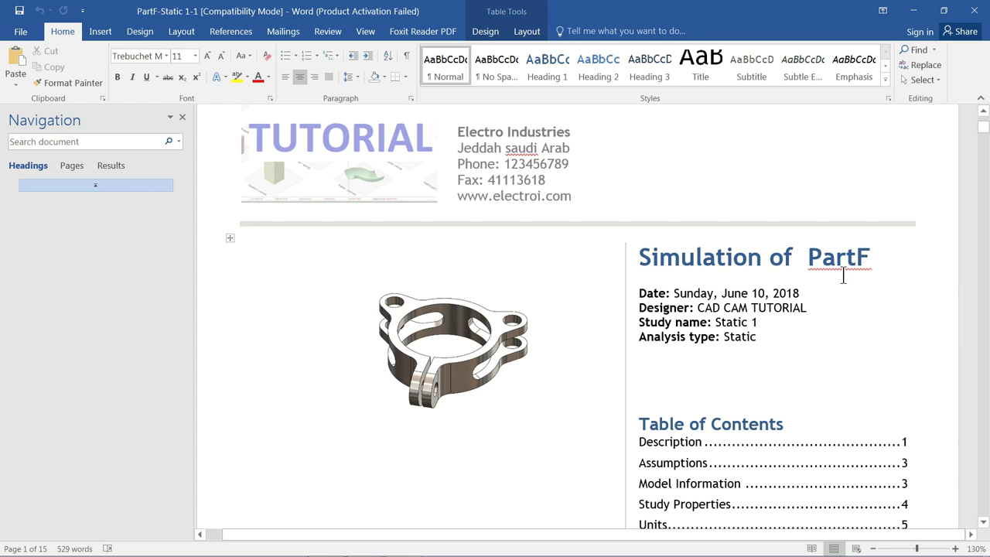
pyautogui.scroll(-1, 652, 294)
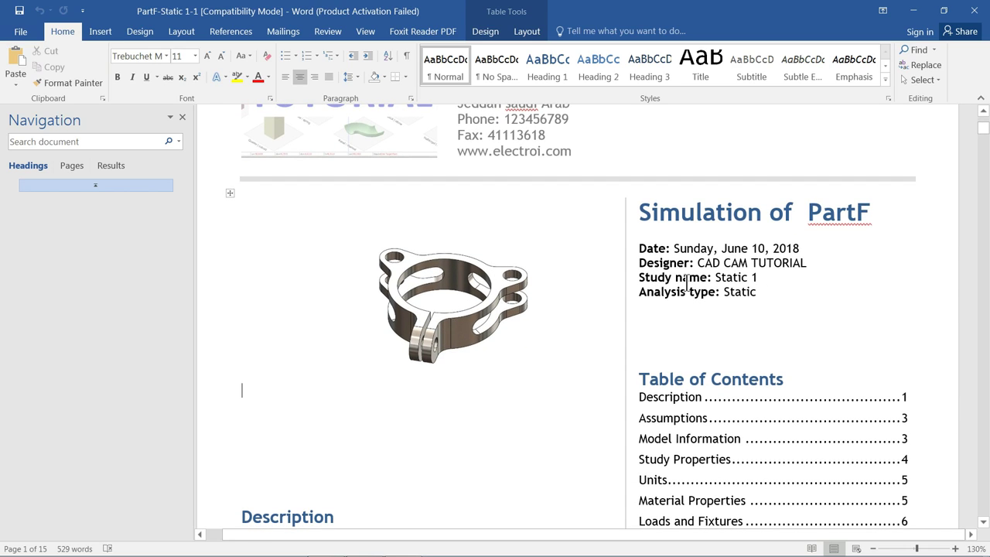
pyautogui.scroll(-3, 724, 296)
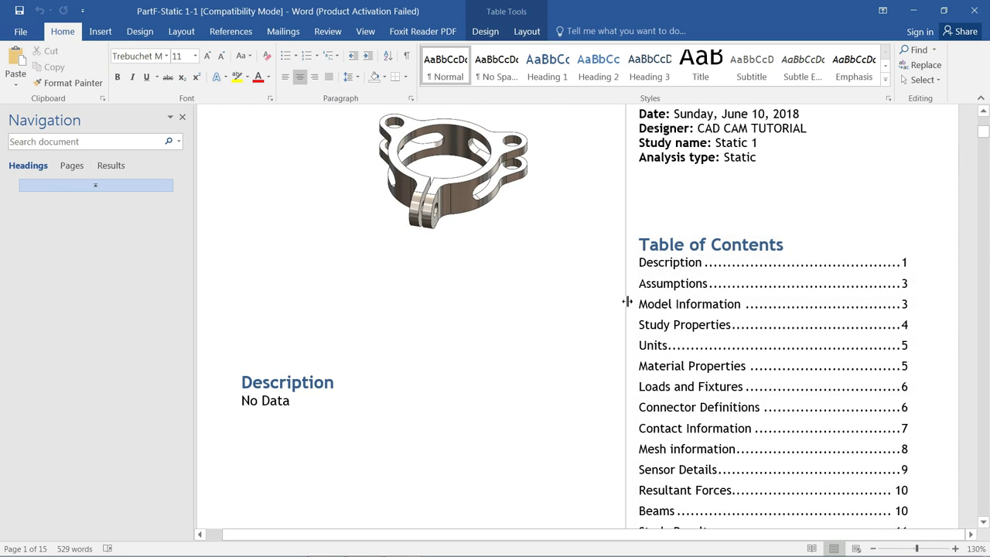
pyautogui.scroll(-2, 486, 342)
pyautogui.moveTo(279, 320); pyautogui.dragTo(243, 312)
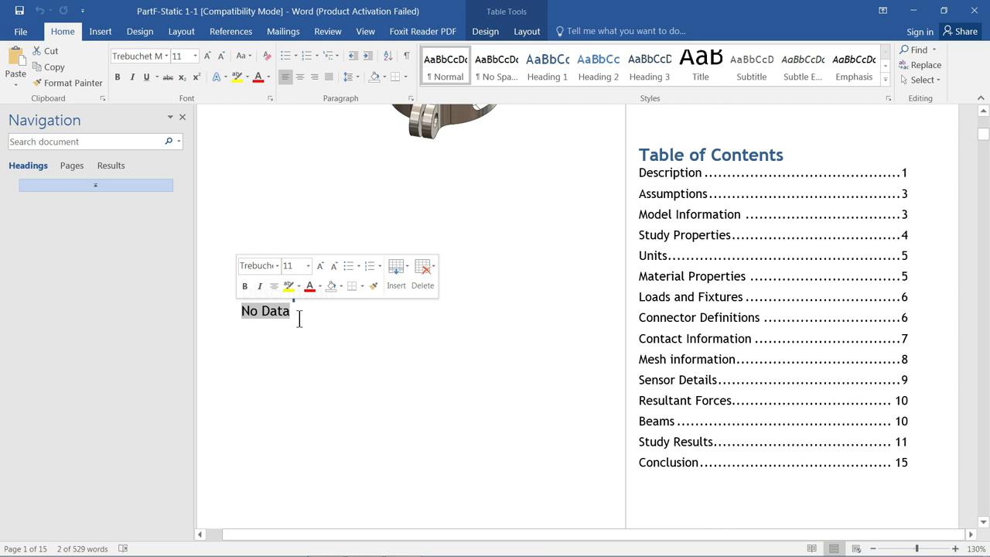
pyautogui.scroll(-3, 332, 325)
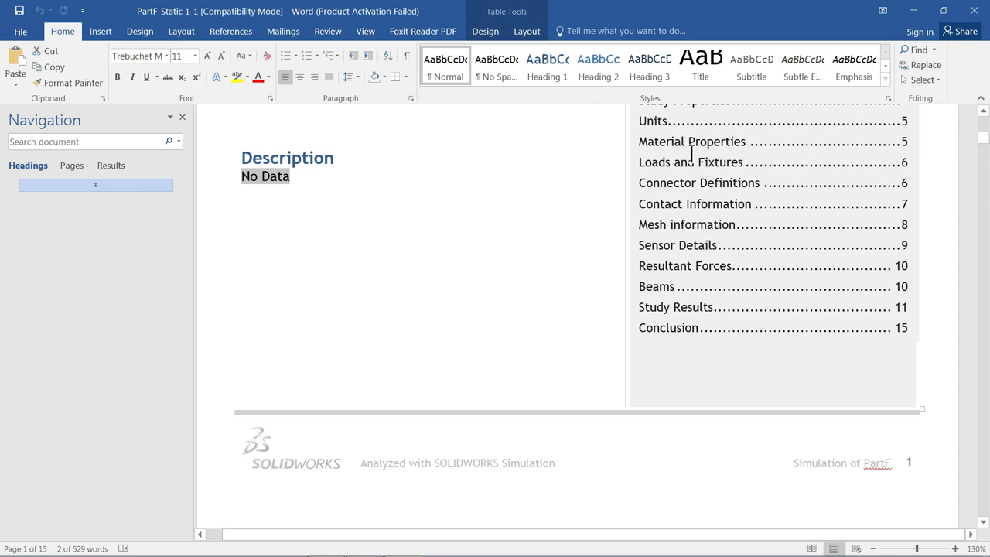
pyautogui.scroll(1, 683, 257)
pyautogui.scroll(1, 672, 287)
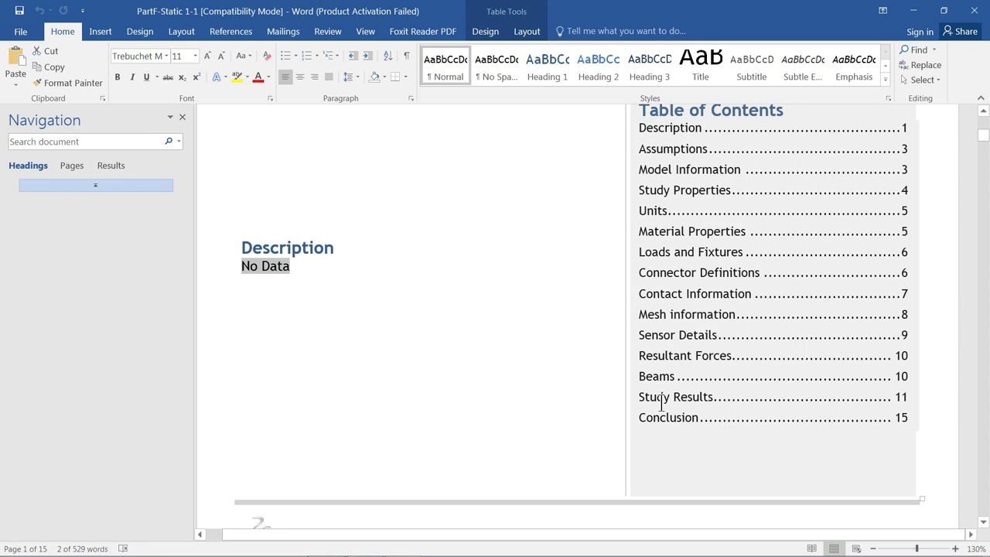
# Review the report's following pages, examining the page headers, model information with solid bodies, and study properties table.
pyautogui.scroll(-10, 661, 402)
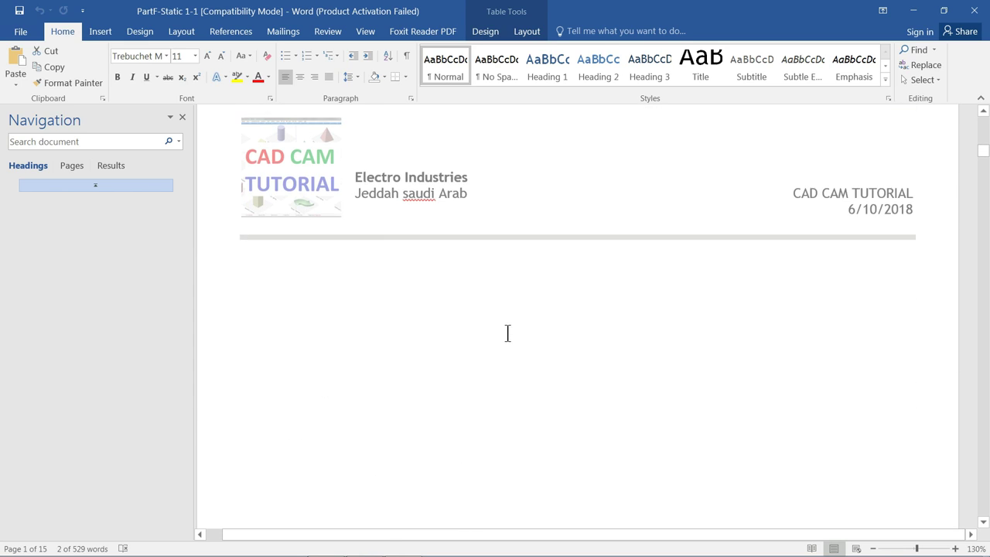
pyautogui.scroll(1, 338, 225)
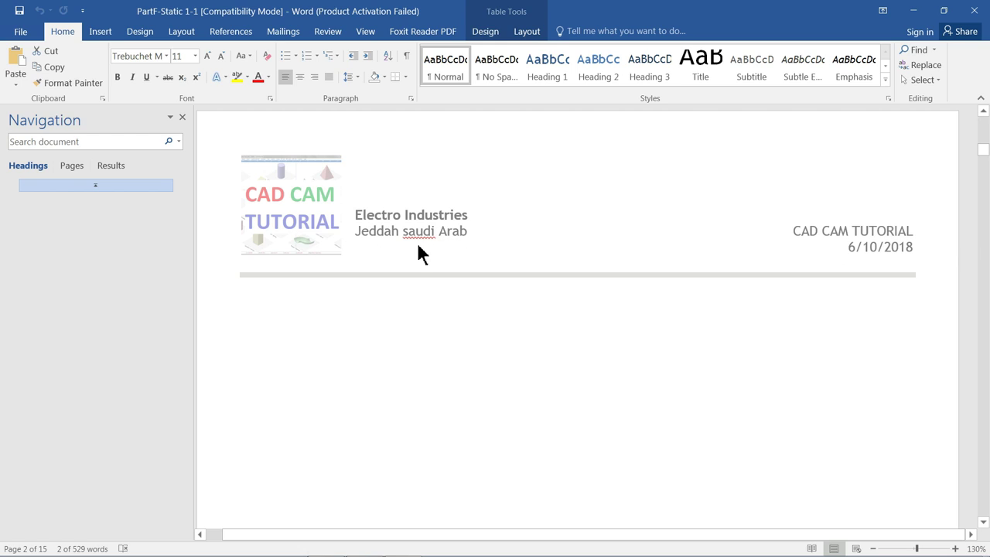
pyautogui.scroll(-3, 418, 244)
pyautogui.scroll(-10, 406, 236)
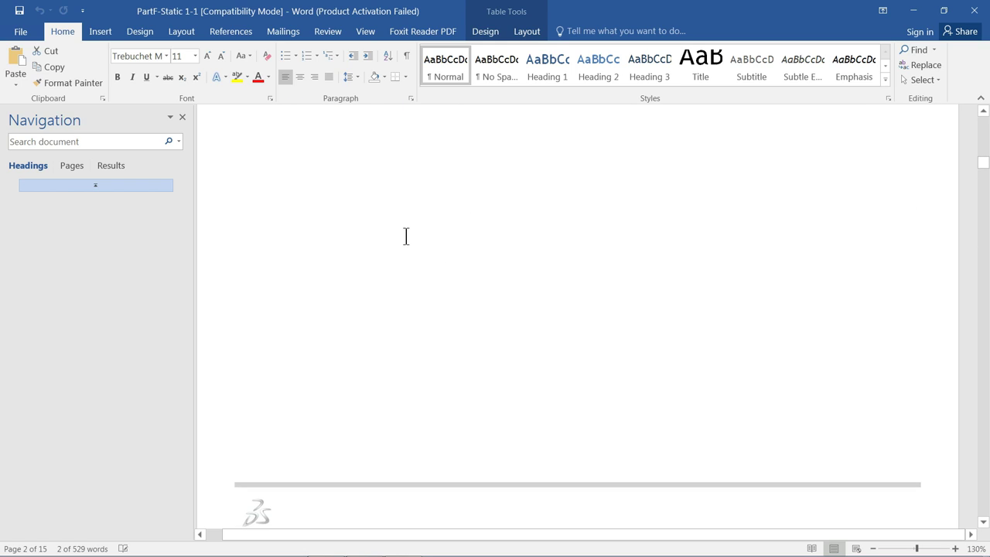
pyautogui.scroll(-8, 406, 236)
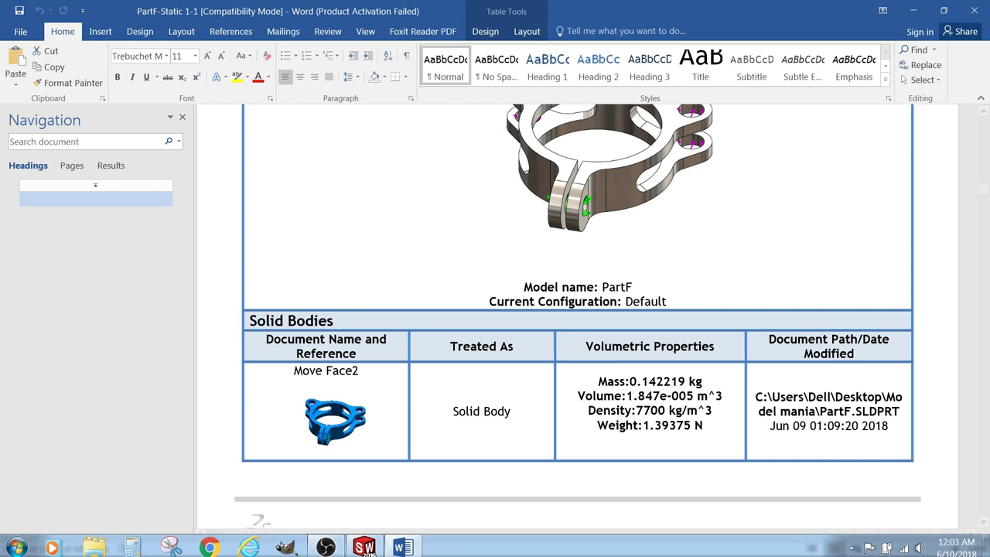
pyautogui.scroll(-3, 426, 298)
pyautogui.scroll(-8, 424, 302)
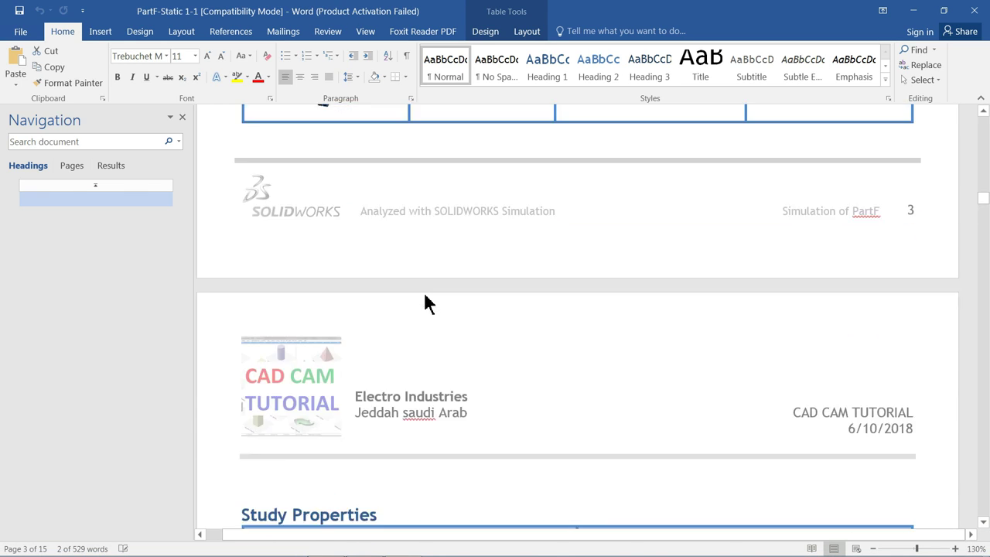
pyautogui.scroll(-1, 346, 226)
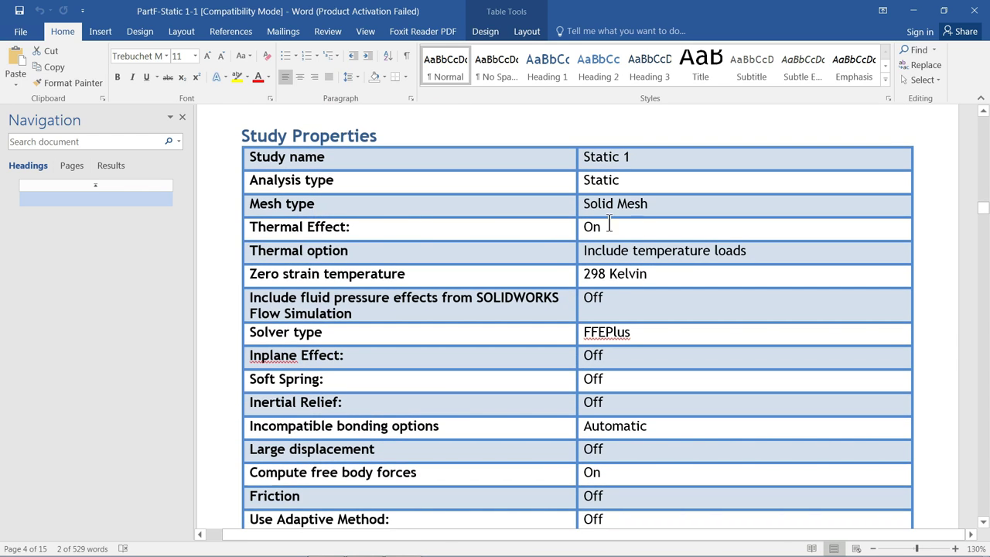
pyautogui.scroll(-2, 623, 327)
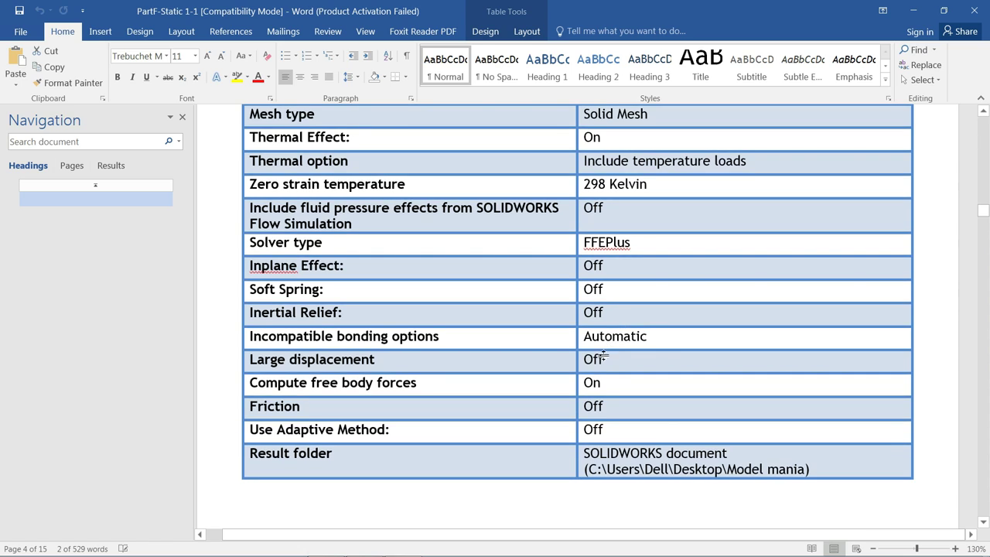
pyautogui.scroll(-15, 579, 348)
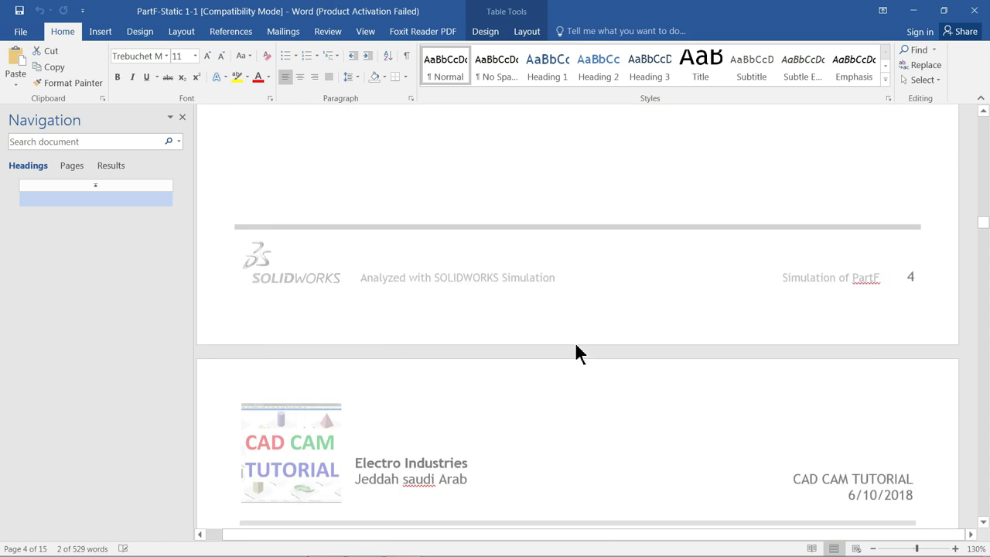
# Examine the report's units, material properties, and loads and fixtures sections, including the resultant forces and load details.
pyautogui.scroll(-2, 579, 348)
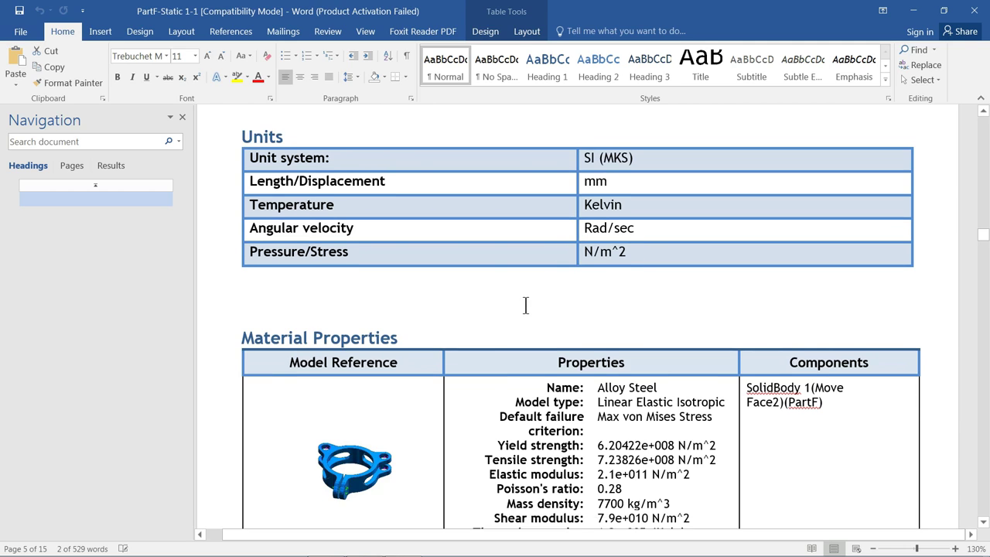
pyautogui.scroll(-4, 526, 304)
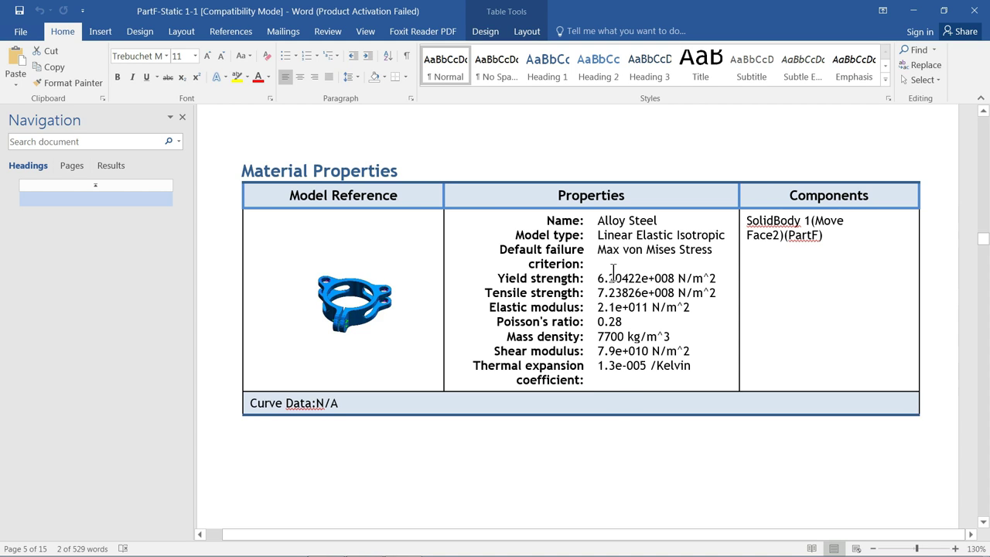
pyautogui.scroll(-15, 611, 309)
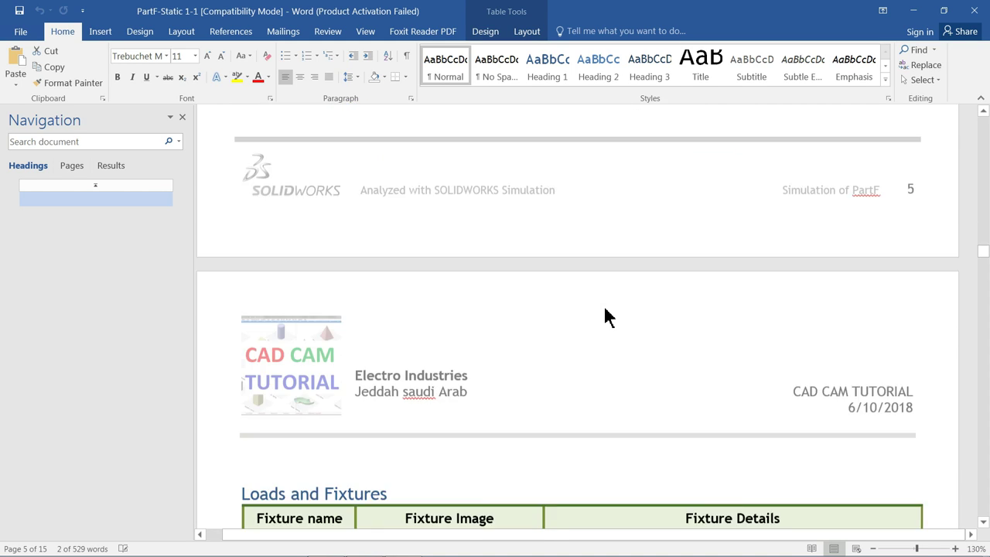
pyautogui.scroll(-2, 607, 309)
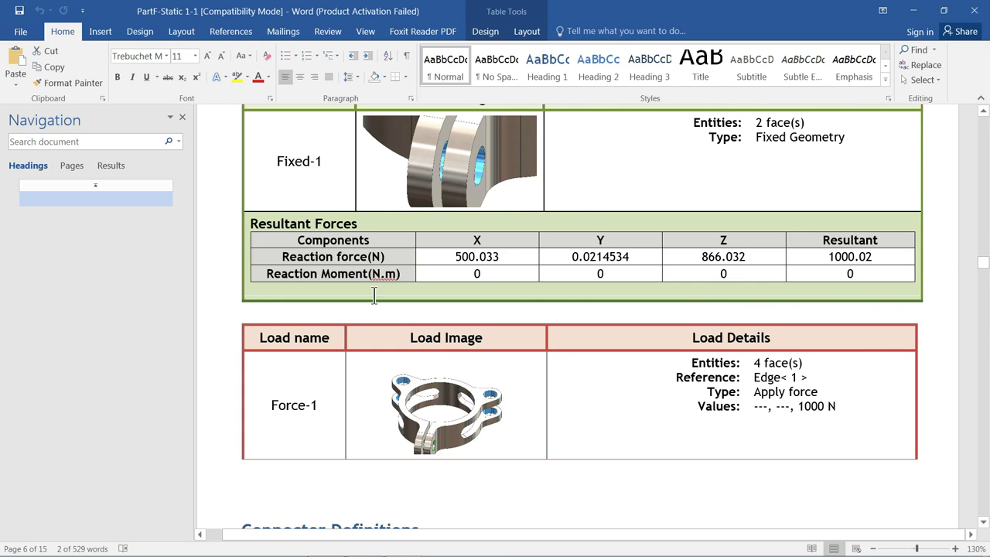
pyautogui.scroll(-1, 458, 387)
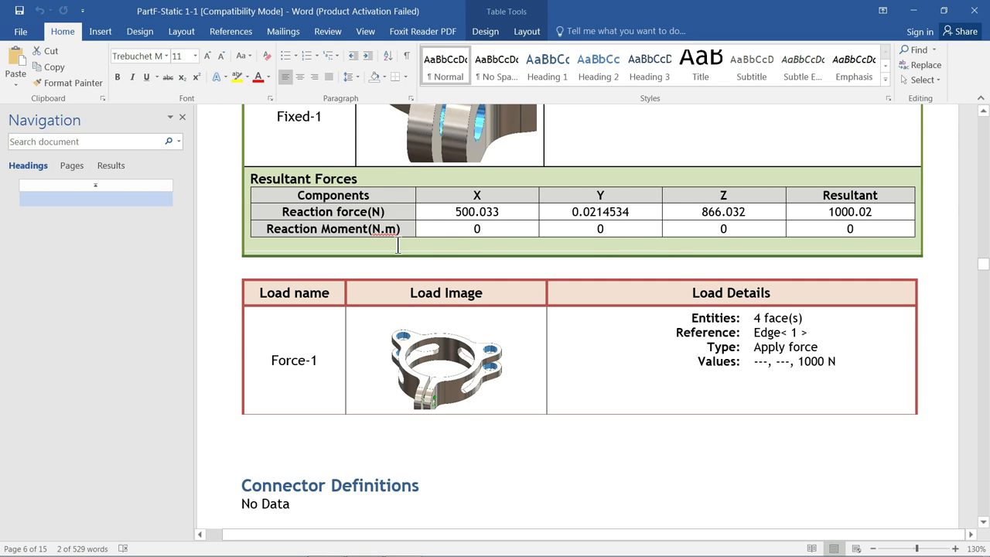
# Review the report's mesh information tables, mesh image, sensor details and the resultant forces section with reaction forces and moments.
pyautogui.scroll(-15, 538, 313)
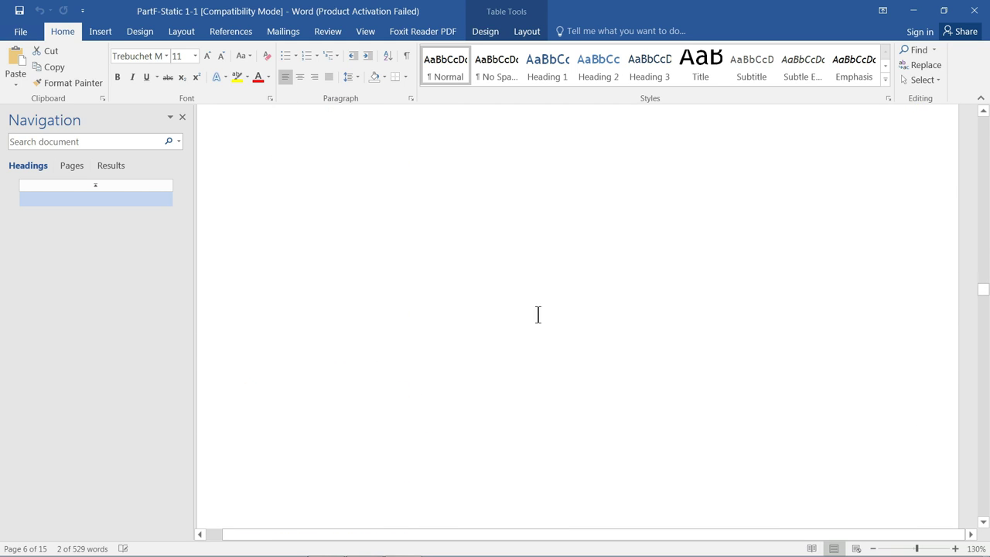
pyautogui.scroll(-12, 538, 313)
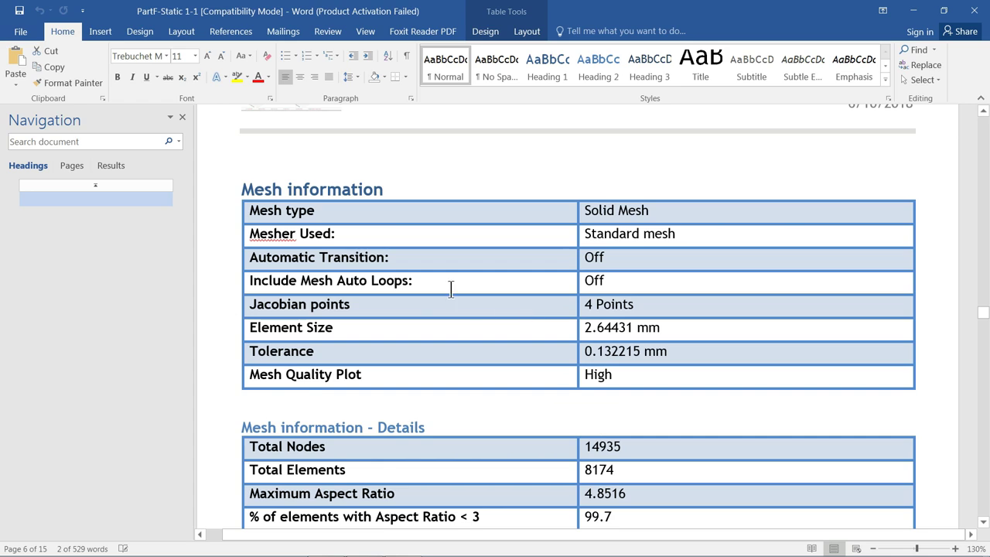
pyautogui.scroll(-1, 511, 256)
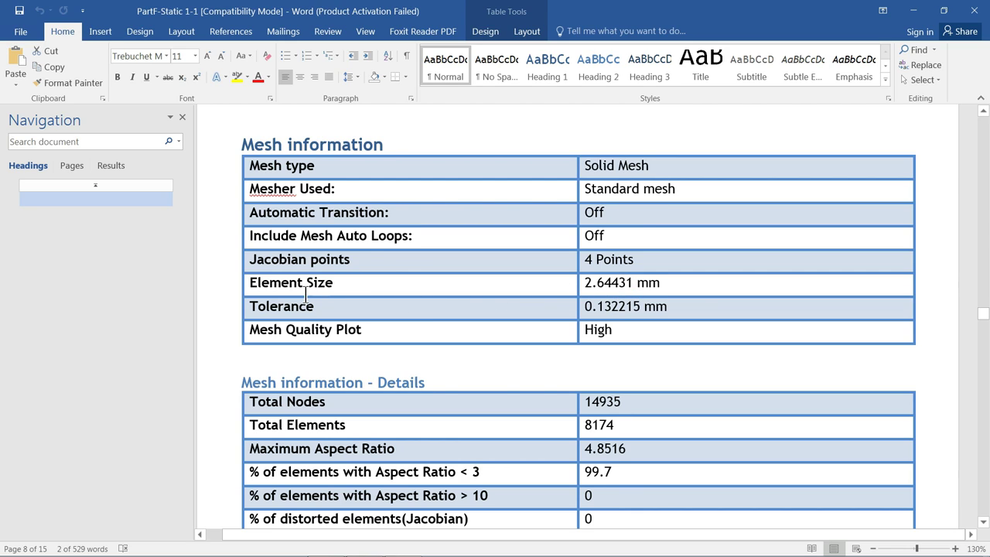
pyautogui.scroll(-1, 580, 337)
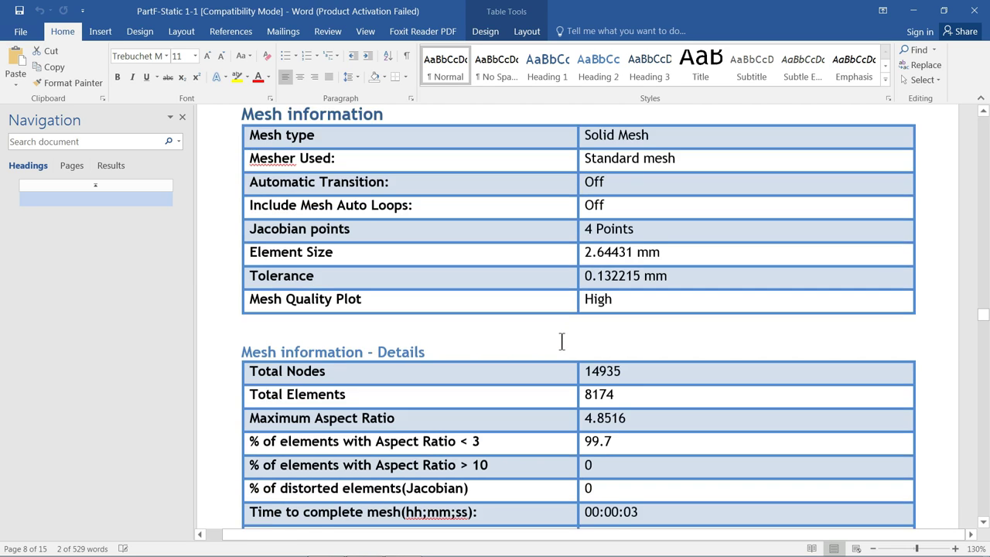
pyautogui.scroll(-2, 563, 307)
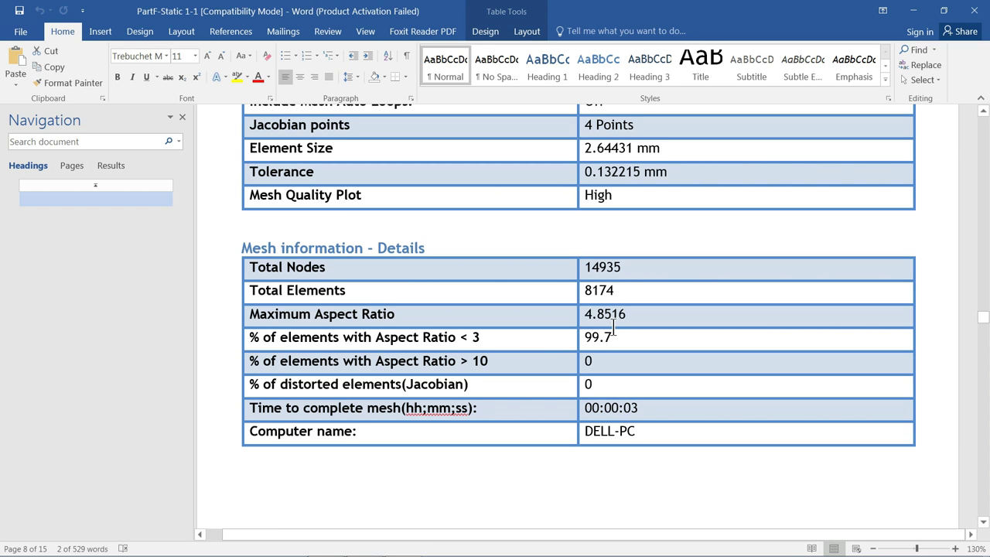
pyautogui.scroll(-15, 611, 307)
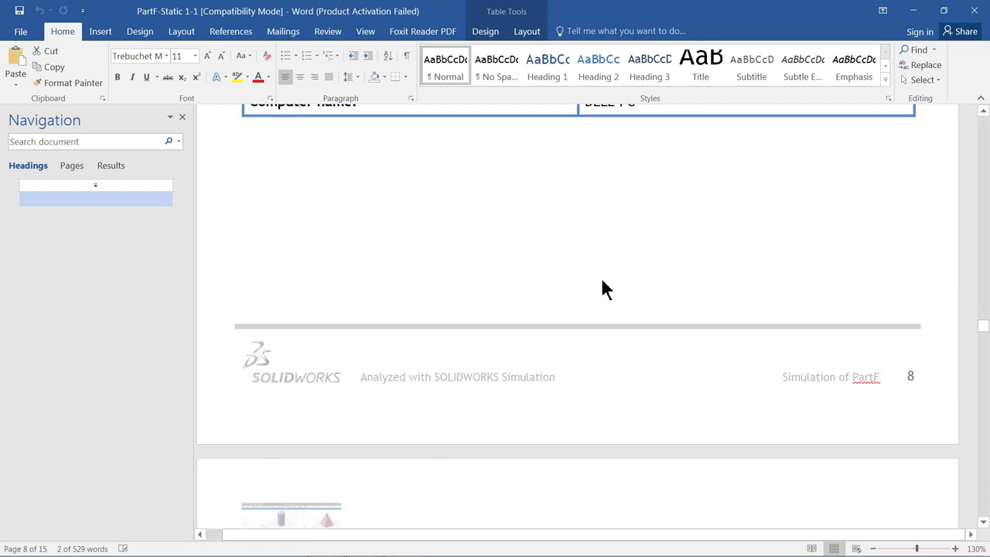
pyautogui.scroll(-6, 603, 282)
pyautogui.scroll(3, 603, 283)
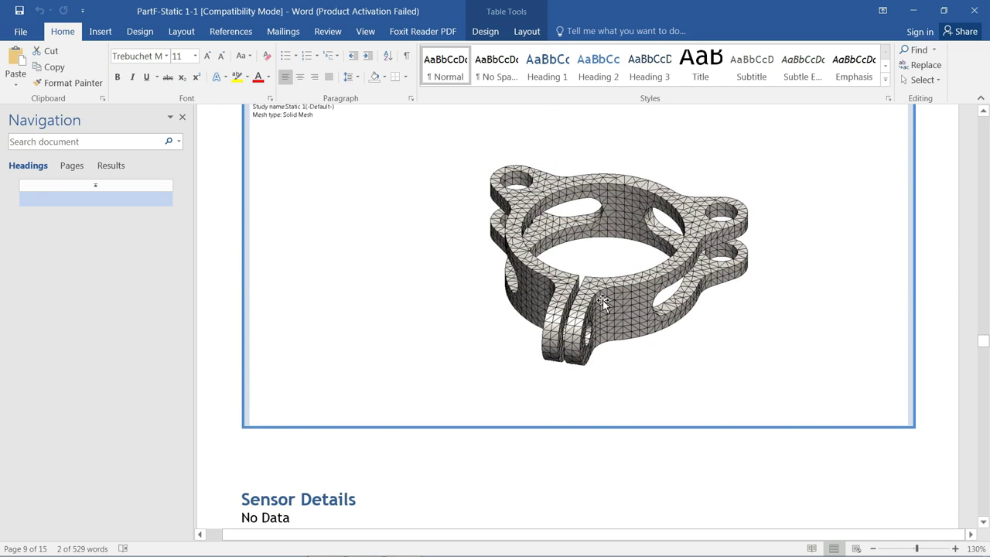
pyautogui.scroll(-3, 559, 279)
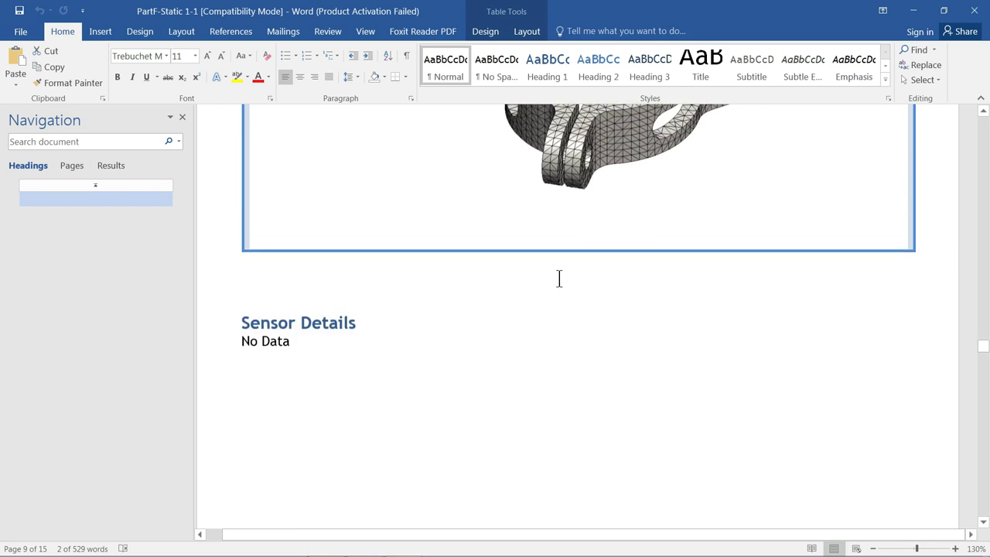
pyautogui.scroll(-10, 559, 278)
pyautogui.scroll(1, 559, 277)
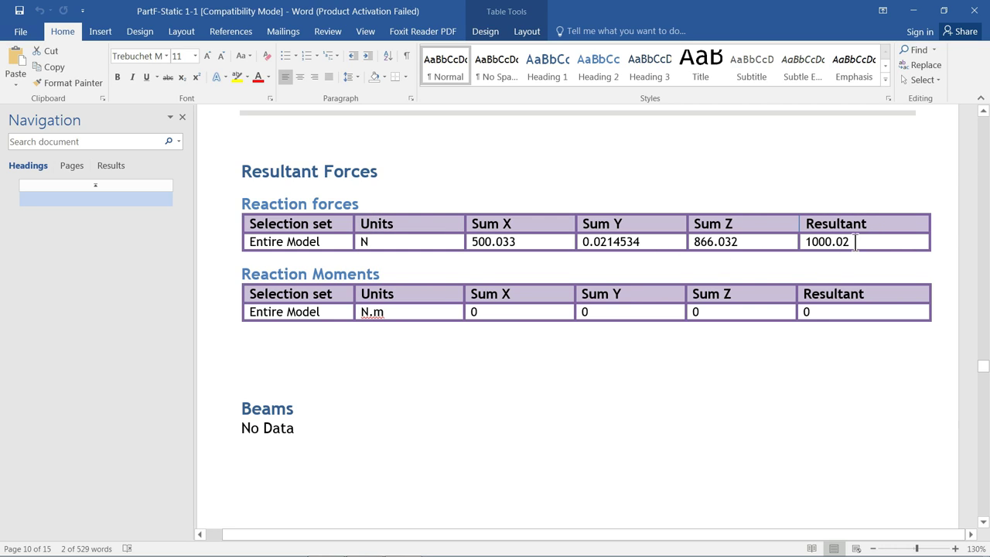
# Examine the von Mises stress and resultant displacement tables and plots in the report's Study Results section.
pyautogui.scroll(-10, 615, 307)
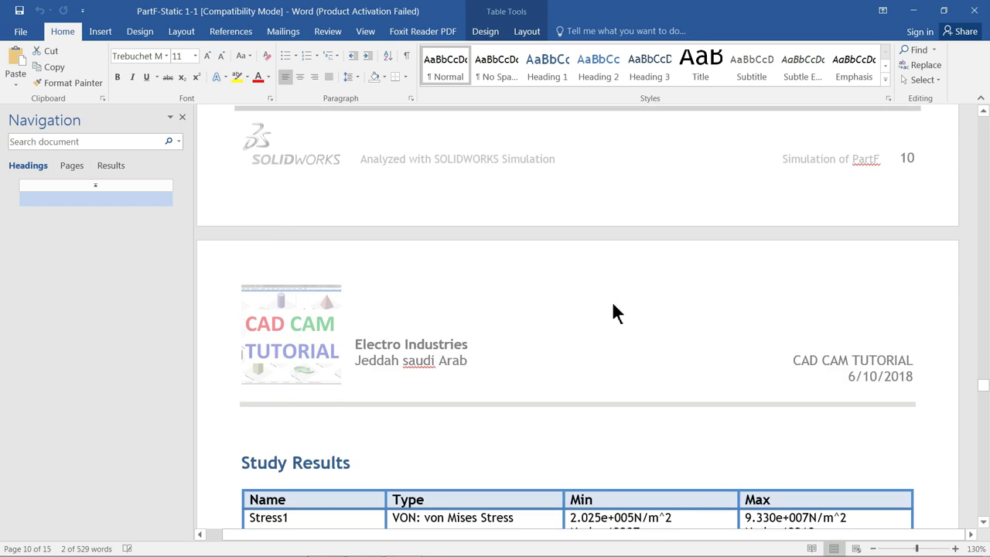
pyautogui.scroll(-1, 616, 307)
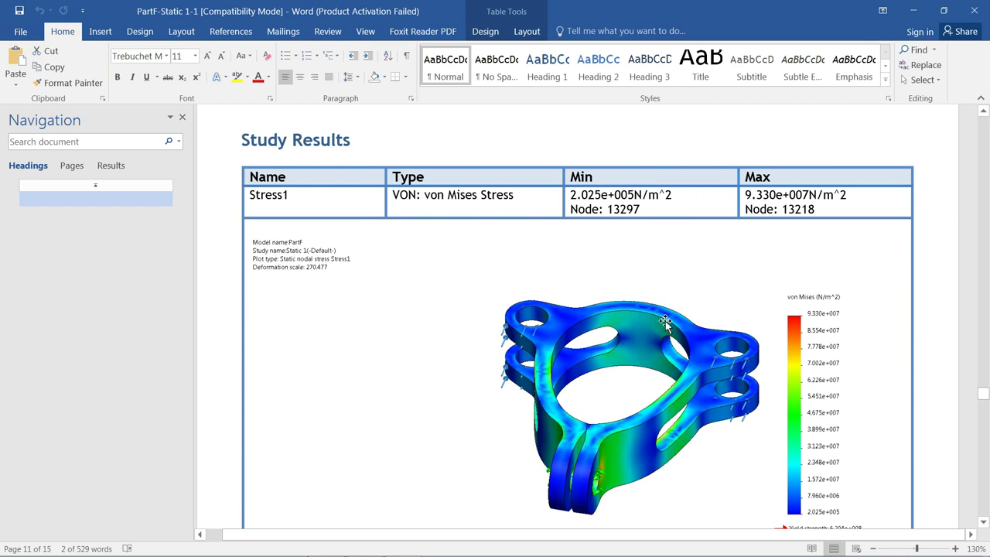
pyautogui.scroll(-2, 586, 397)
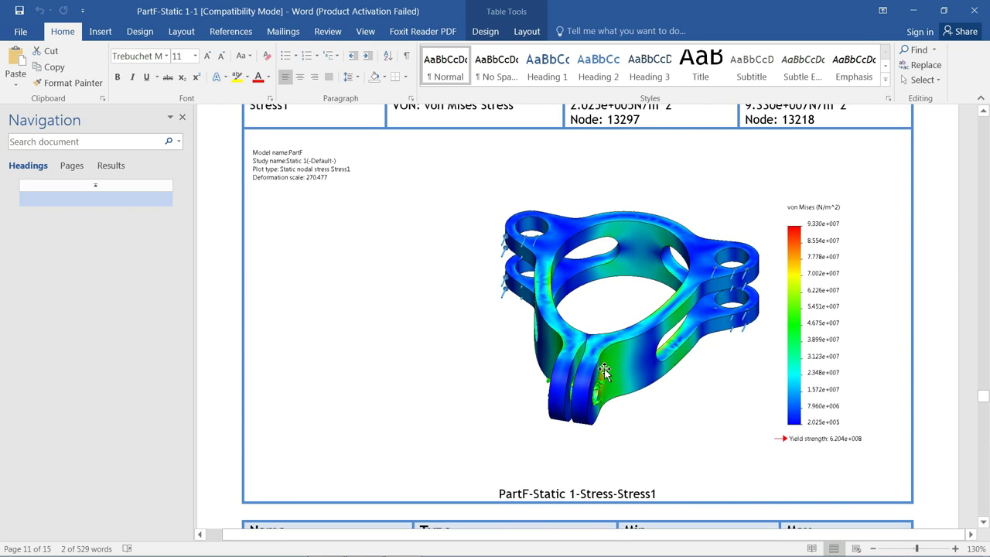
pyautogui.scroll(1, 603, 373)
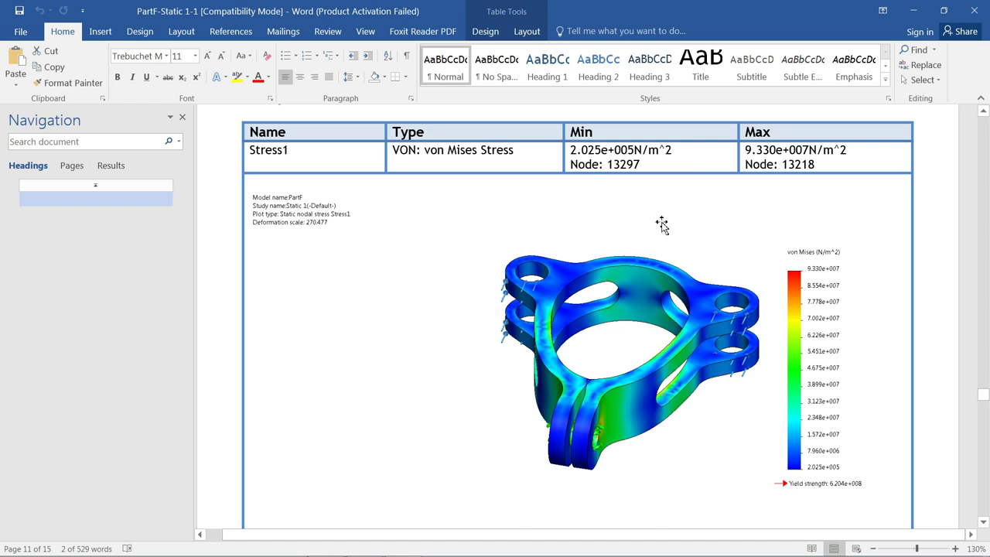
pyautogui.scroll(-5, 659, 238)
pyautogui.scroll(-5, 659, 238)
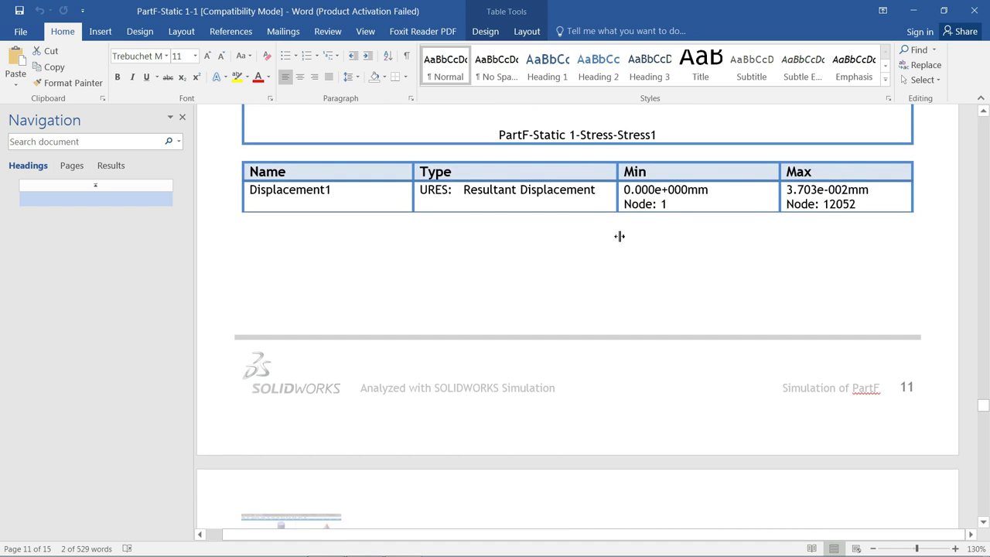
pyautogui.scroll(-14, 493, 236)
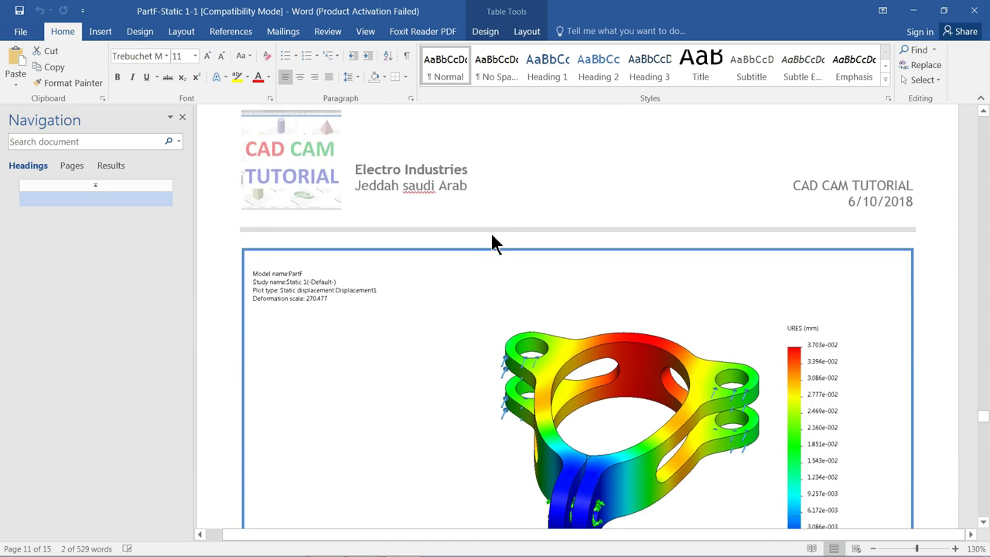
pyautogui.scroll(-1, 499, 265)
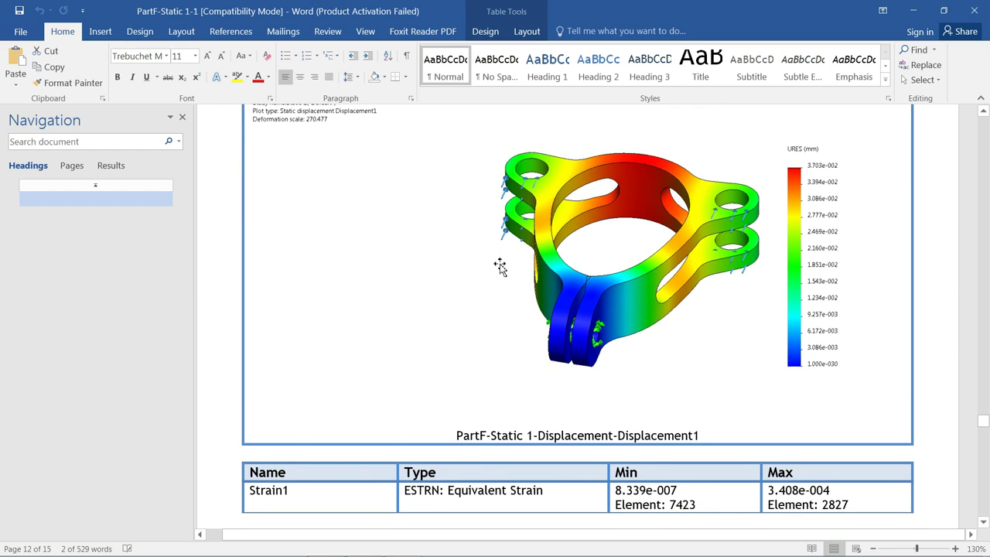
pyautogui.scroll(-3, 561, 286)
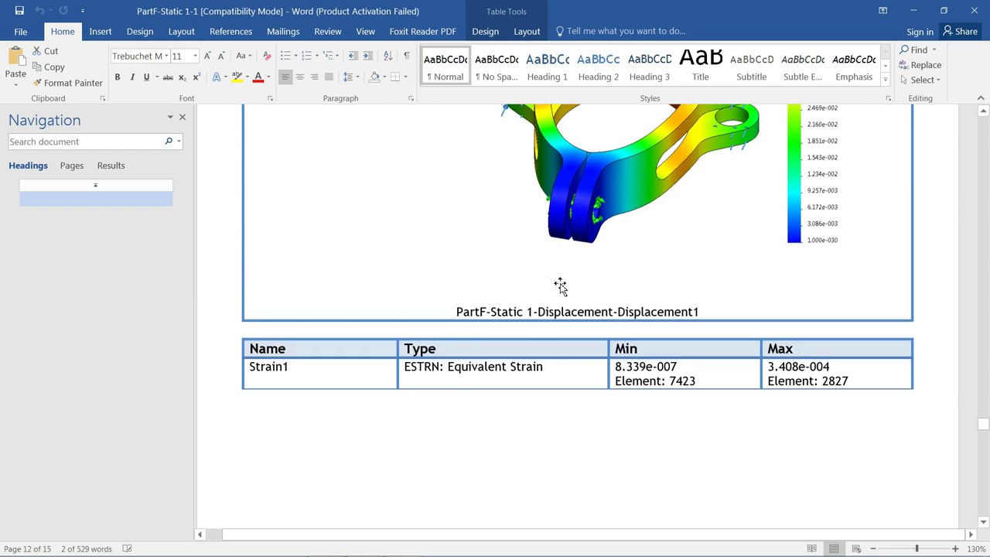
# Review the equivalent strain and both factor of safety results, including their minimum and maximum values, through to the report's Conclusion page.
pyautogui.scroll(-18, 666, 361)
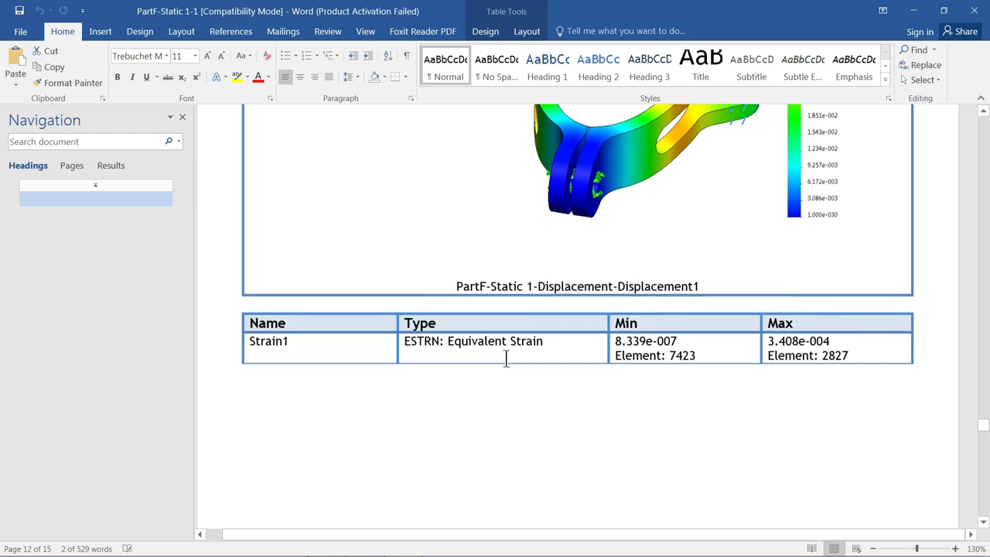
pyautogui.scroll(-1, 482, 352)
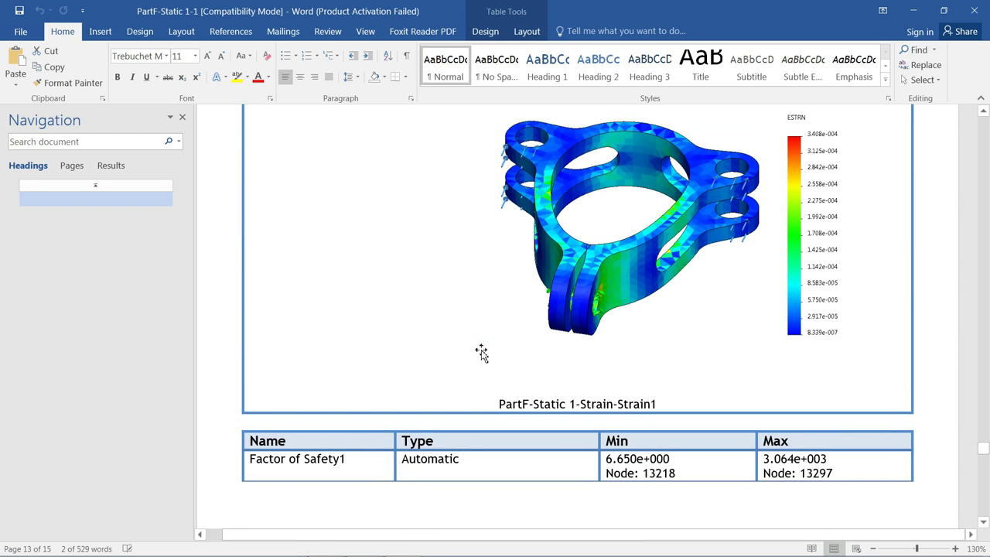
pyautogui.scroll(1, 481, 353)
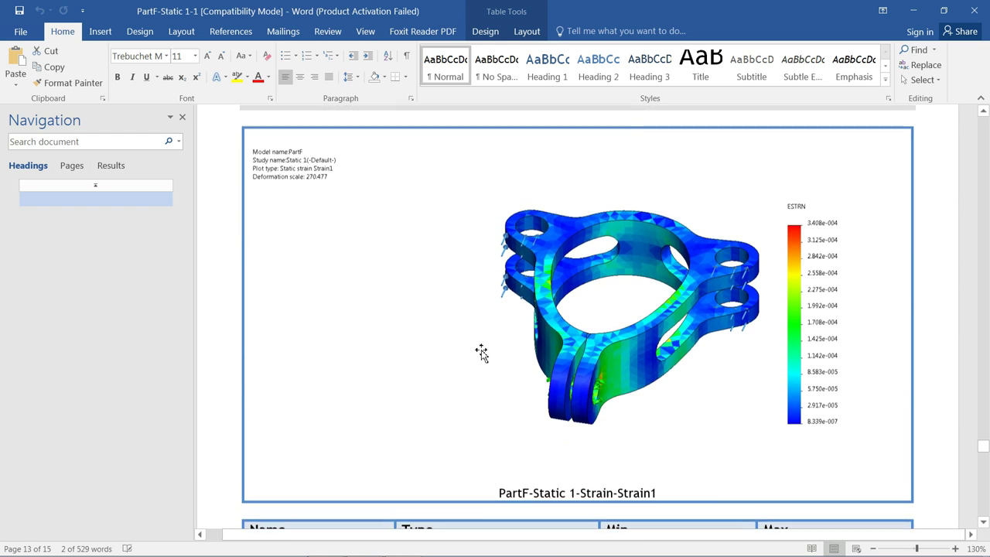
pyautogui.scroll(-3, 481, 353)
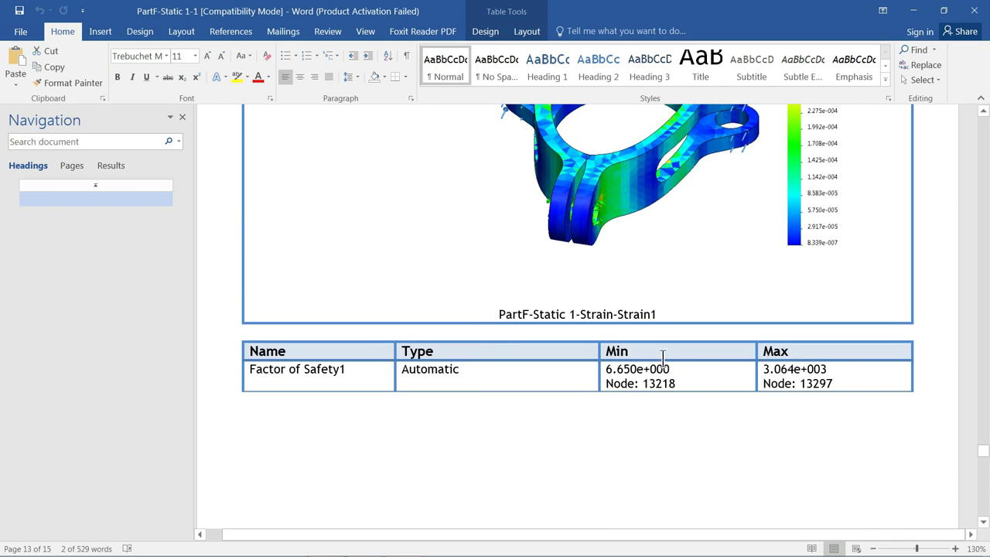
pyautogui.scroll(-20, 663, 358)
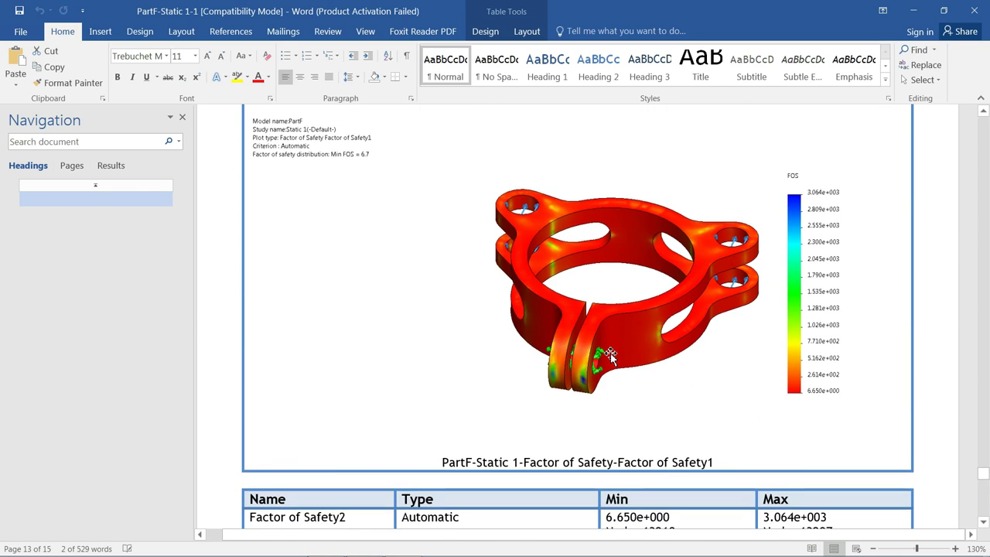
pyautogui.scroll(-3, 610, 354)
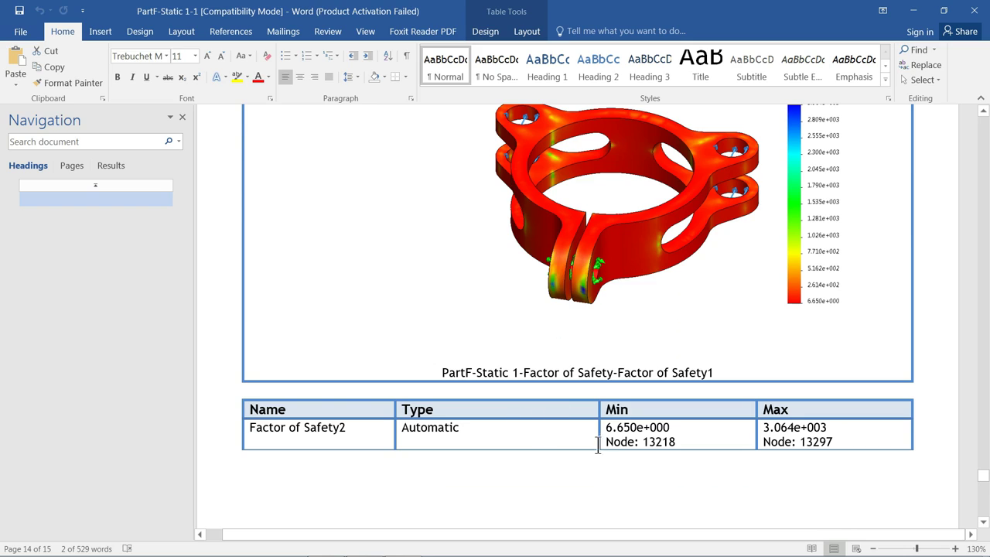
pyautogui.moveTo(607, 428); pyautogui.dragTo(650, 428)
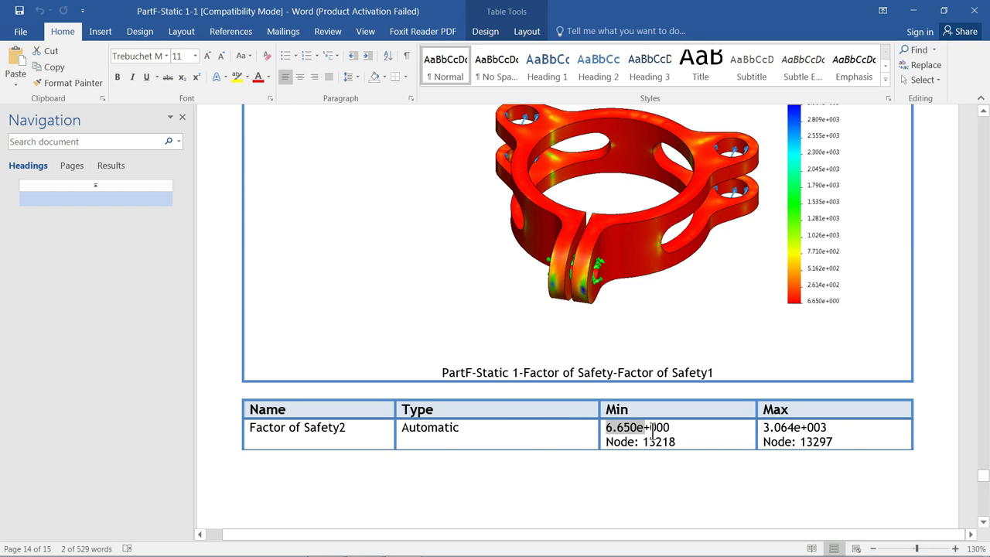
pyautogui.click(764, 428)
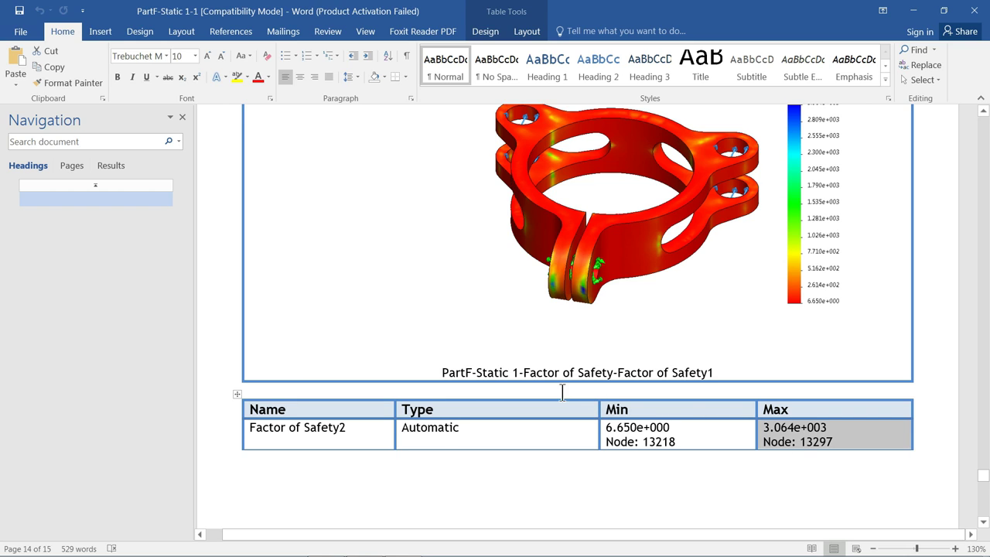
pyautogui.scroll(-5, 550, 389)
pyautogui.scroll(-10, 553, 391)
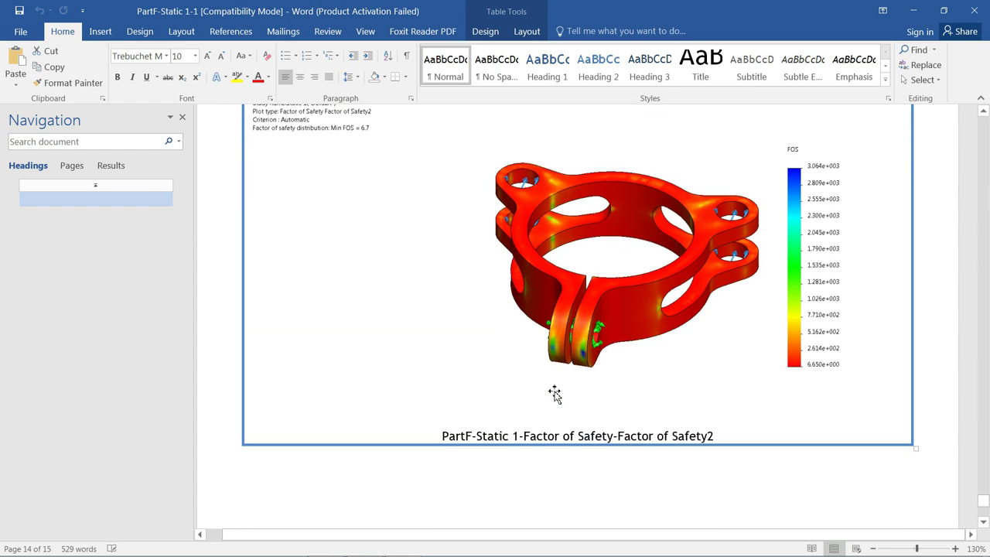
pyautogui.scroll(-4, 555, 392)
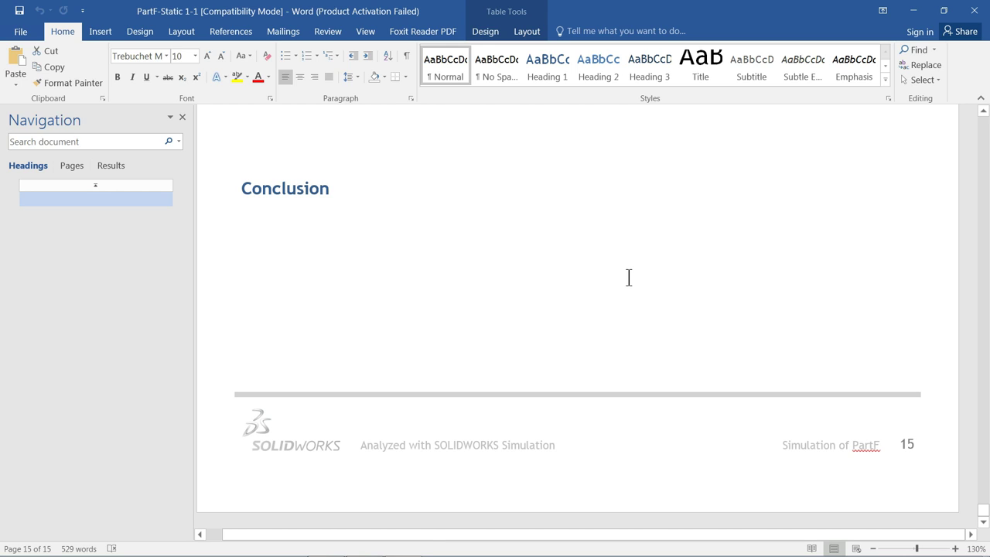
# Minimize the Word report to return to SOLIDWORKS and inspect the Factor of Safety2 plot on PartF.
pyautogui.click(913, 16)
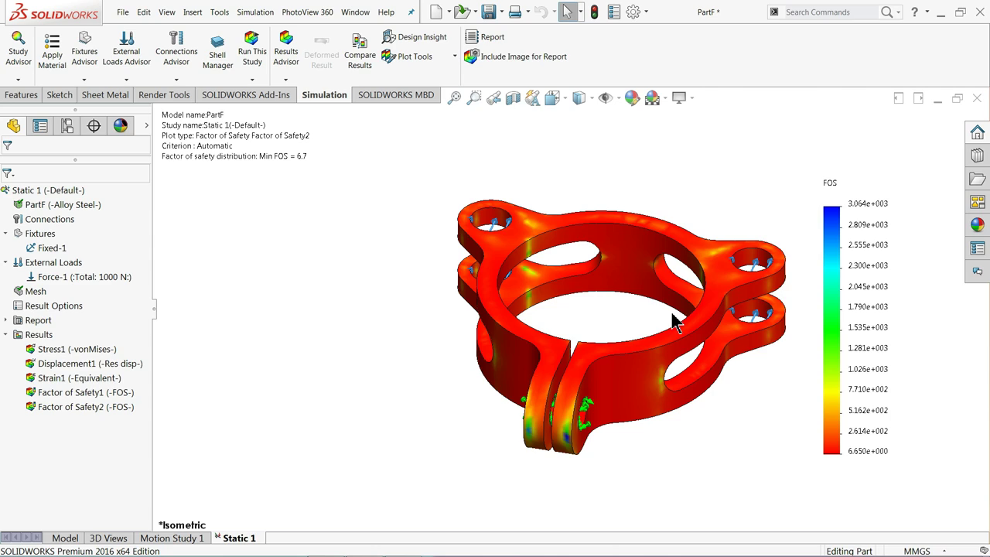
pyautogui.scroll(-2, 696, 318)
pyautogui.scroll(2, 696, 340)
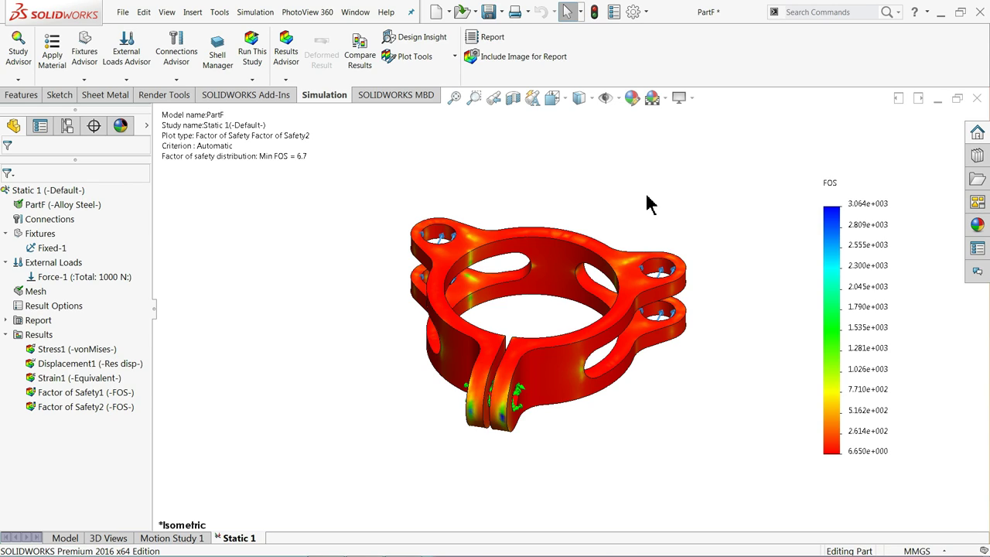
pyautogui.scroll(-2, 636, 345)
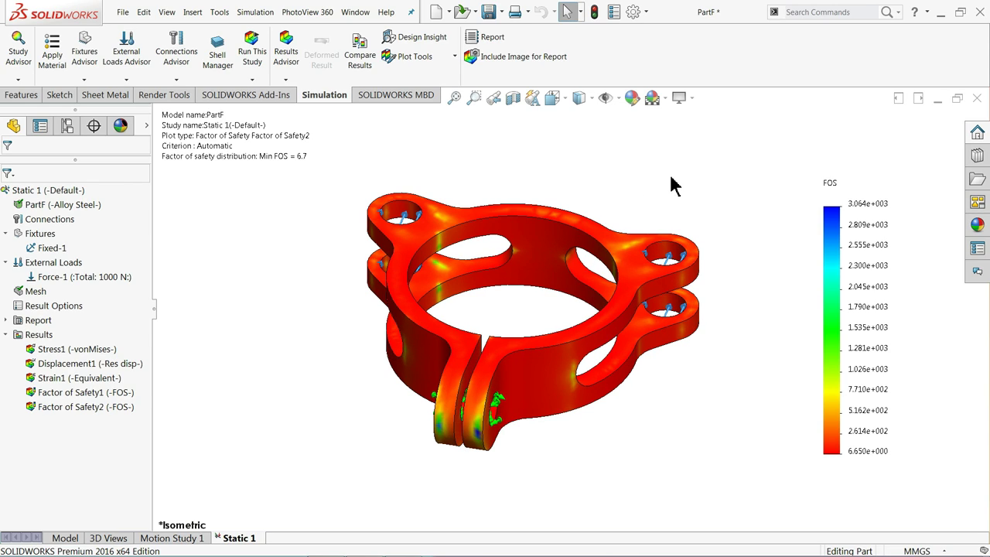